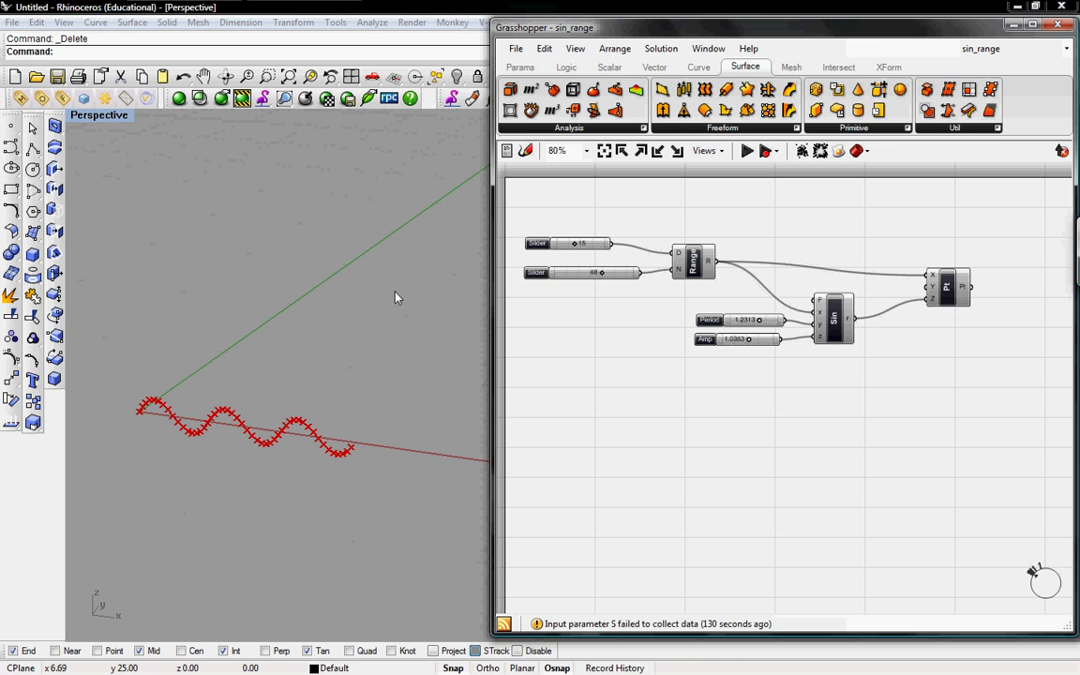
# - Retune the wave sliders to 19 and 51, Period 1.1375 and Amp 1.2118 to lengthen the point wave
pyautogui.moveTo(645, 328); pyautogui.dragTo(637, 341, button='right')
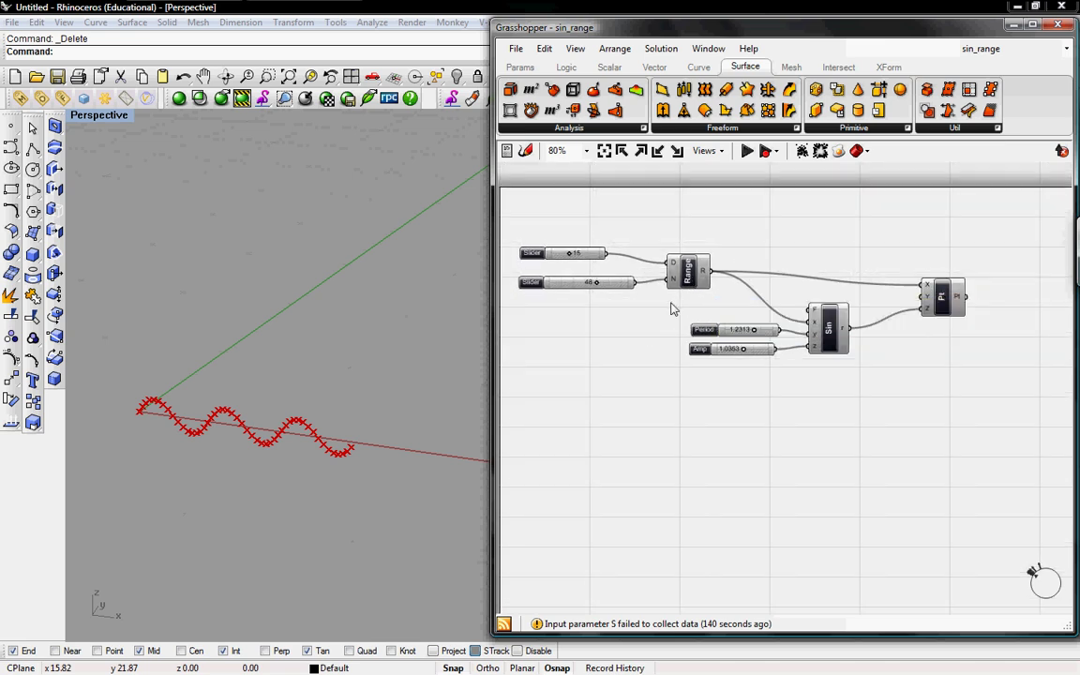
pyautogui.moveTo(668, 313); pyautogui.dragTo(712, 330, button='right')
pyautogui.click(725, 298)
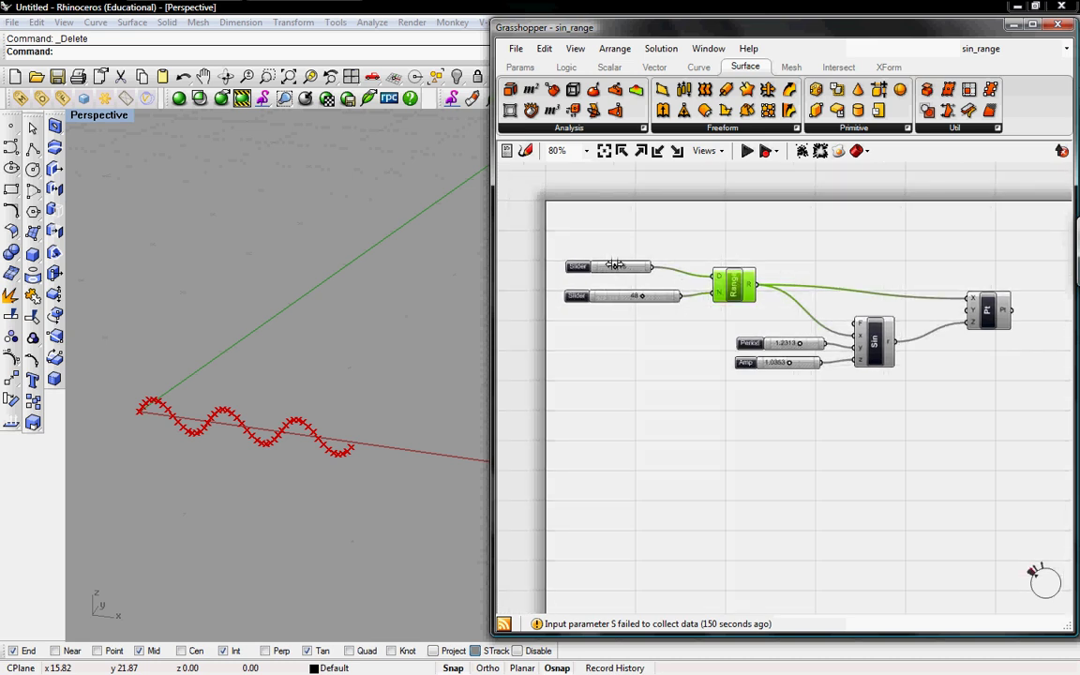
pyautogui.moveTo(616, 269); pyautogui.dragTo(645, 295)
pyautogui.click(656, 335)
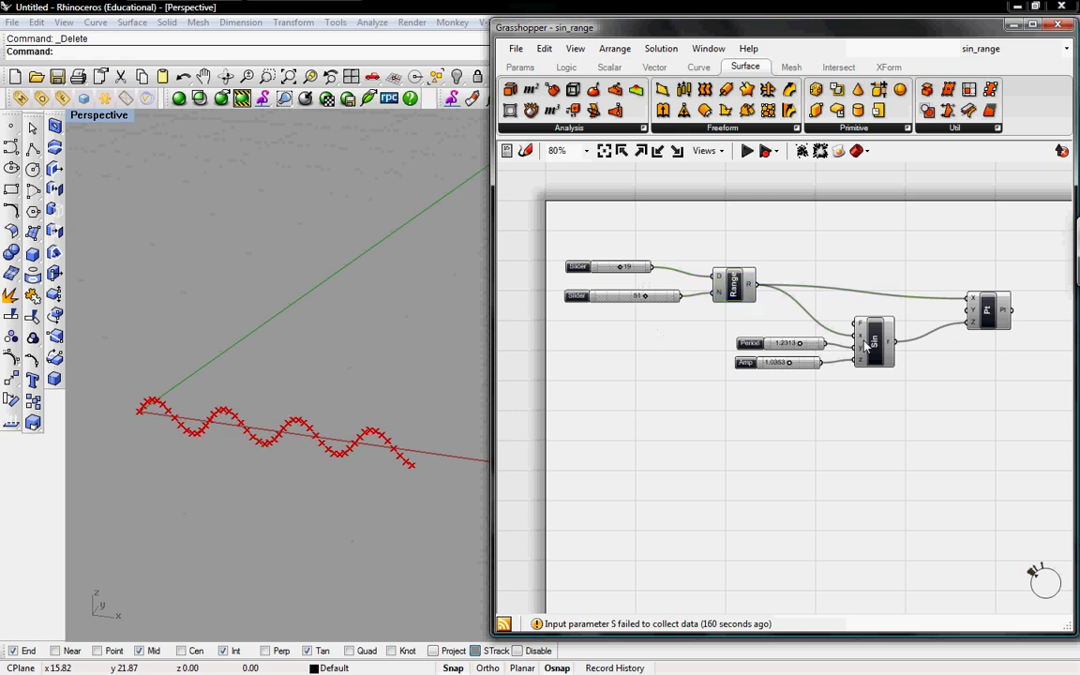
pyautogui.moveTo(800, 343)
pyautogui.mouseDown()
pyautogui.moveTo(785, 343)
pyautogui.moveTo(805, 343)
pyautogui.moveTo(784, 362)
pyautogui.moveTo(793, 362)
pyautogui.mouseUp()
pyautogui.click(966, 312)
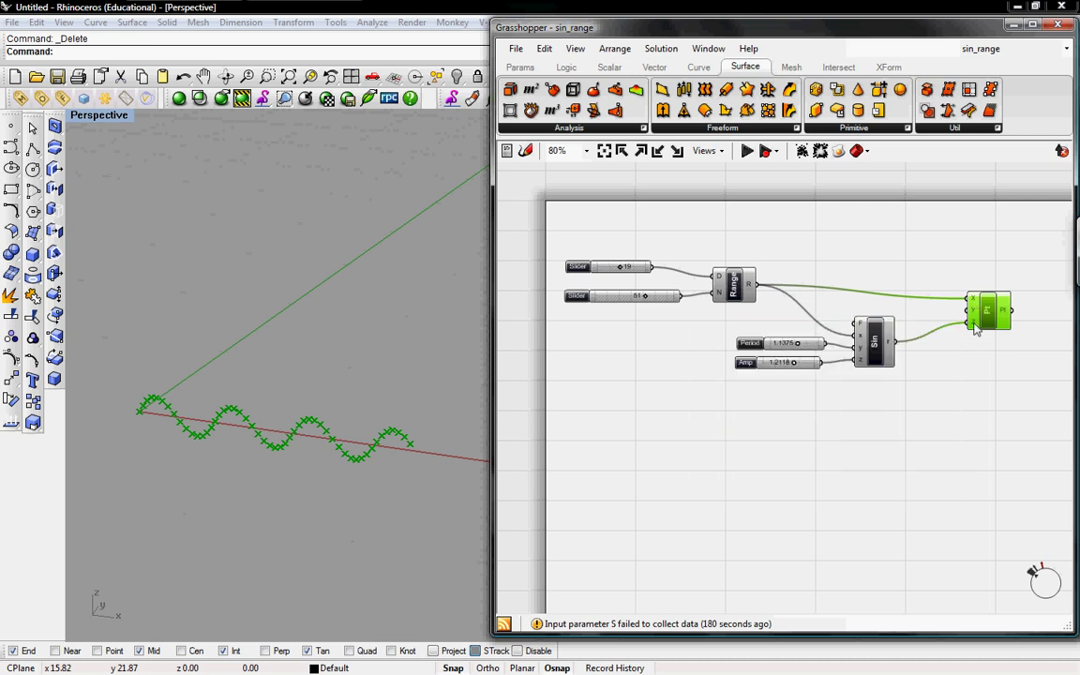
pyautogui.click(966, 371)
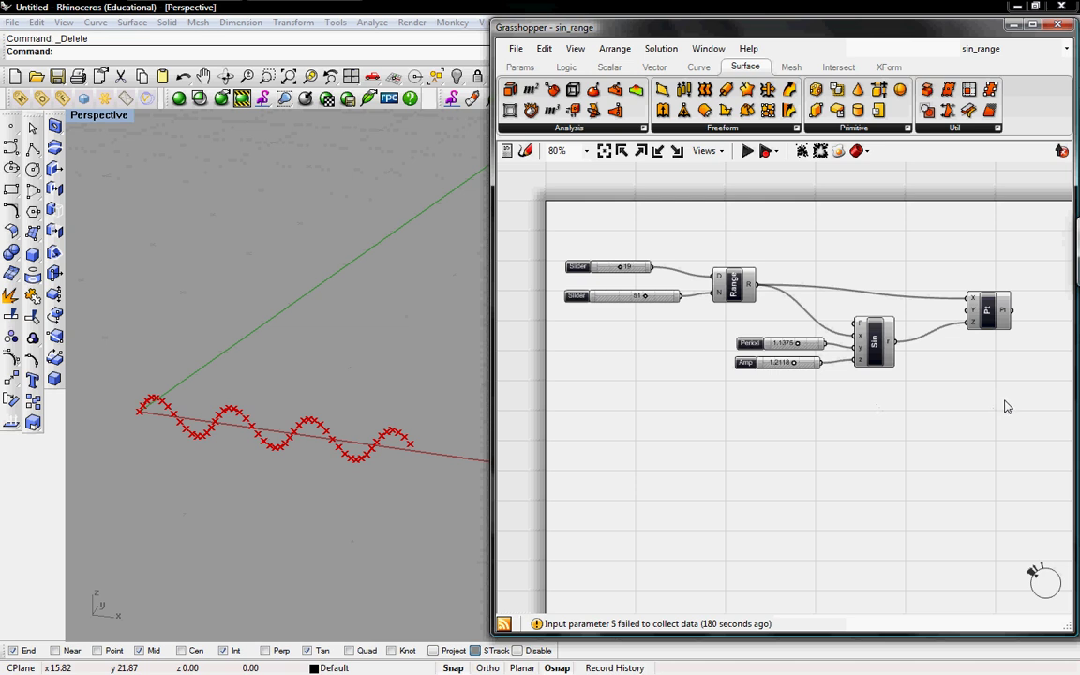
# - Duplicate all seven sine-wave components and place the copy below the original group
pyautogui.moveTo(1008, 407); pyautogui.dragTo(585, 242)
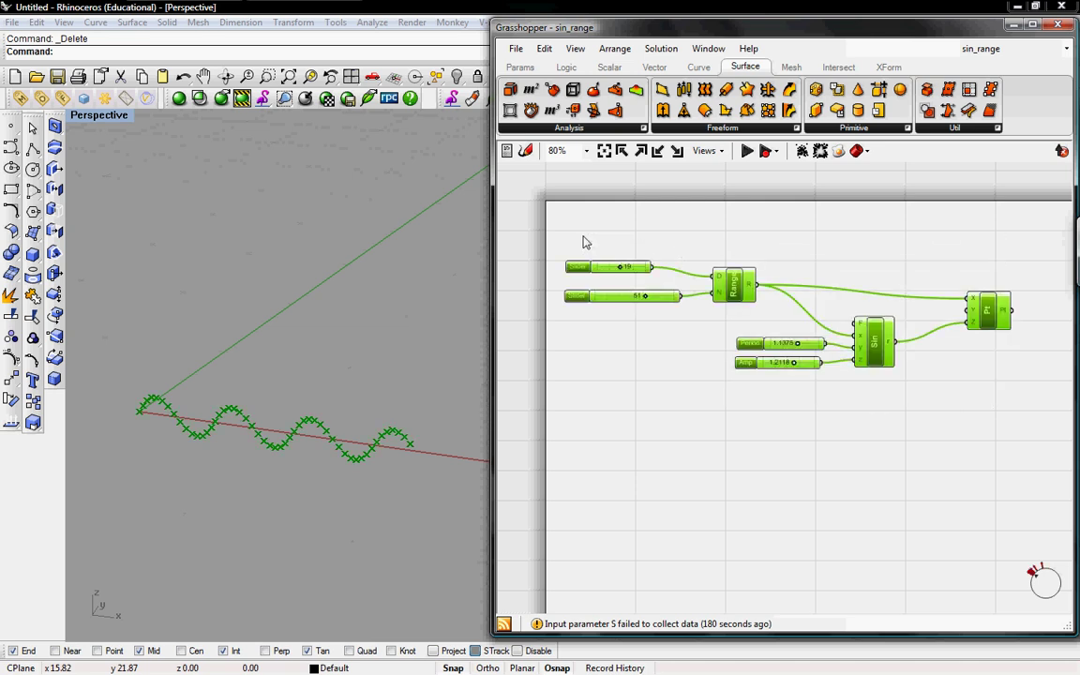
pyautogui.hotkey('ctrl', 'v')
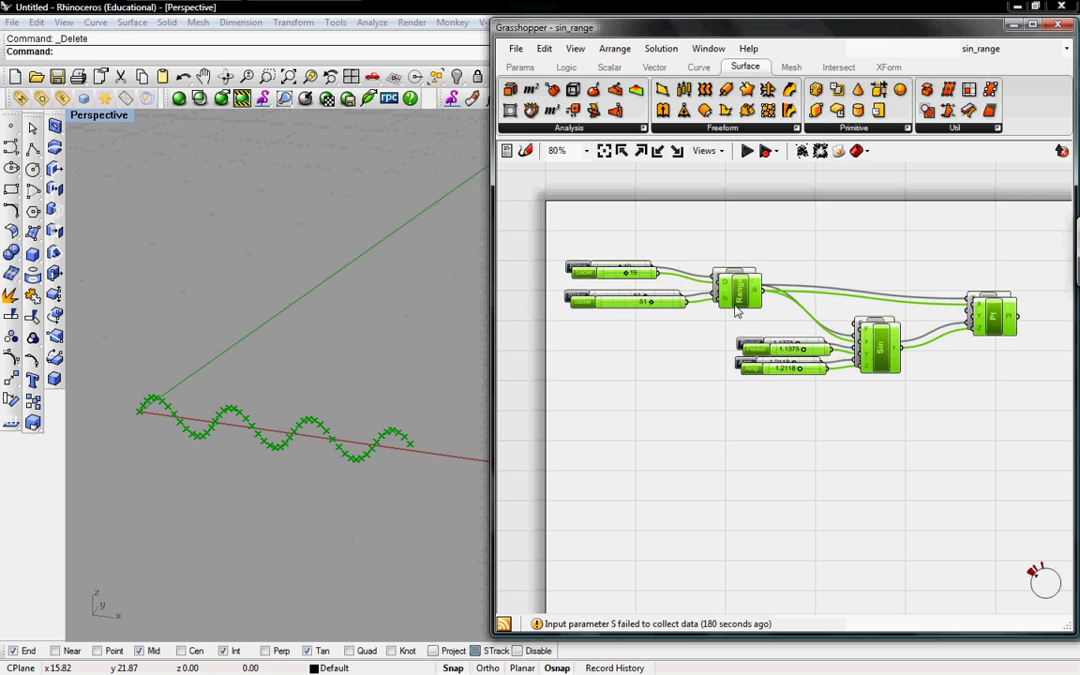
pyautogui.moveTo(736, 311); pyautogui.dragTo(736, 555)
pyautogui.moveTo(760, 447); pyautogui.dragTo(732, 339, button='right')
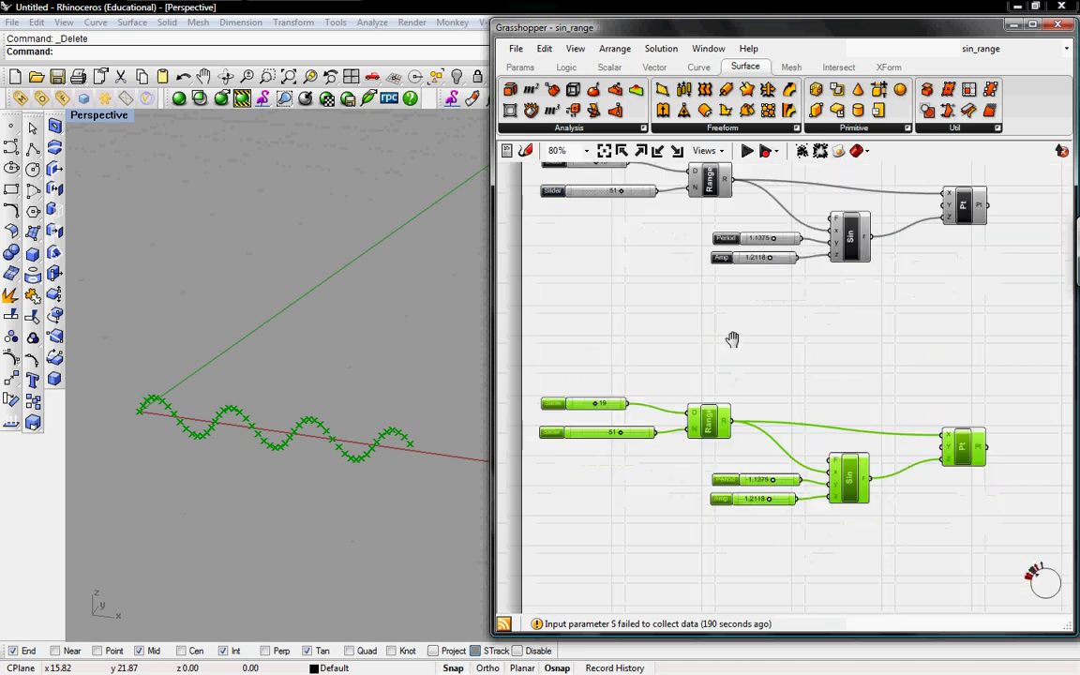
pyautogui.moveTo(711, 403); pyautogui.dragTo(711, 419)
pyautogui.click(731, 370)
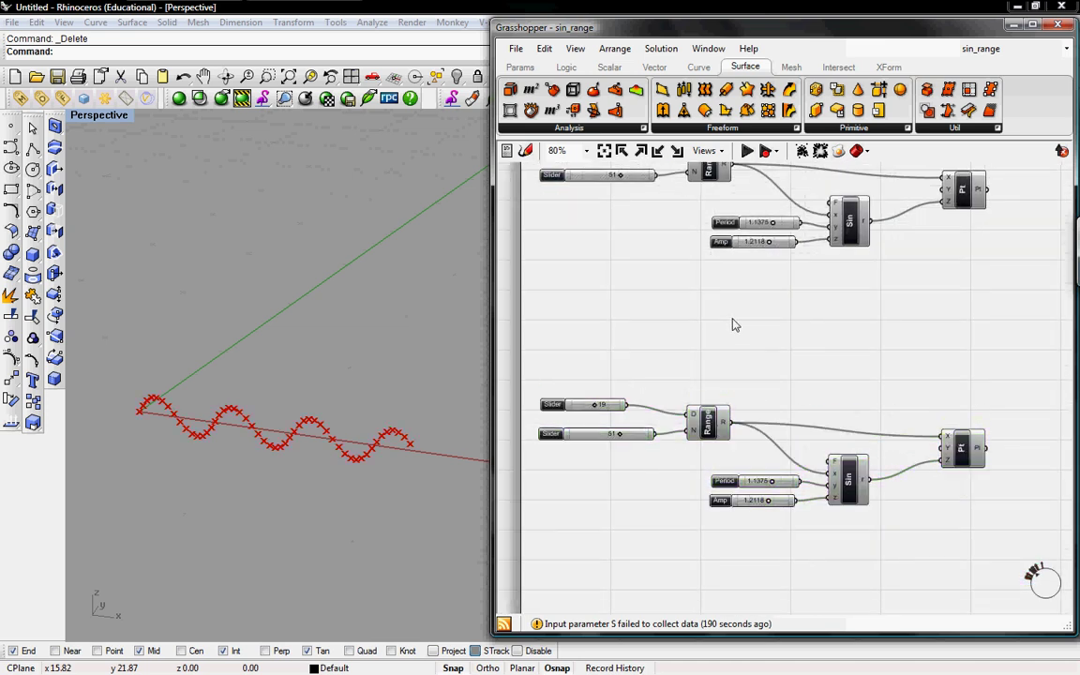
pyautogui.moveTo(735, 324); pyautogui.dragTo(741, 350, button='right')
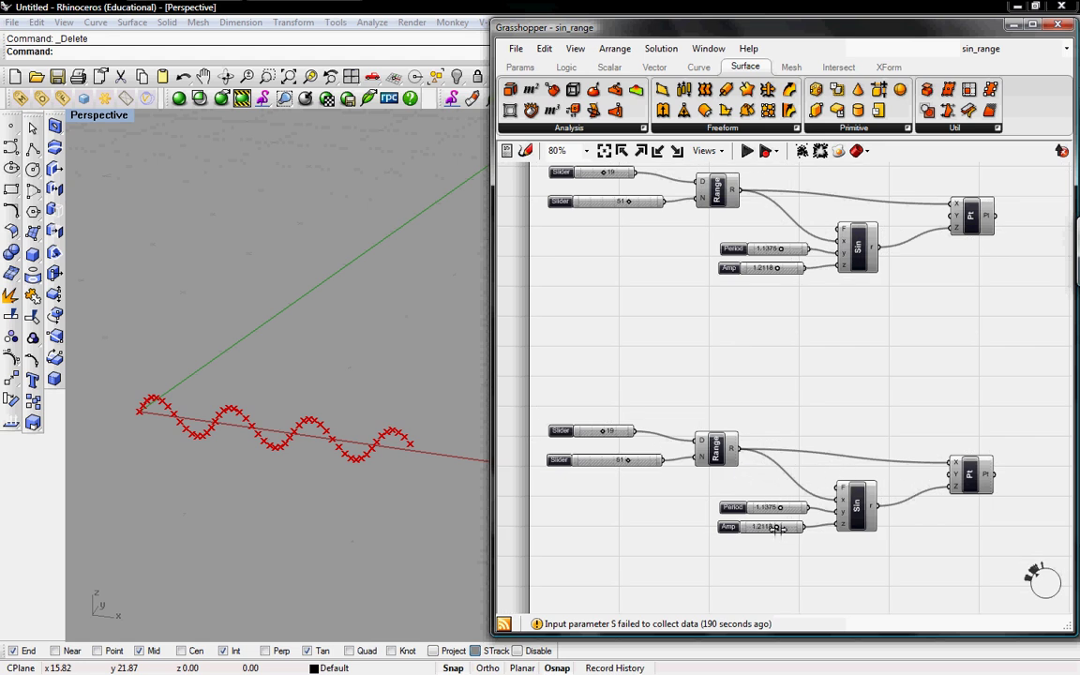
# - Lower the copy's Period slider to 0.5125, comparing both point waves
pyautogui.click(974, 479)
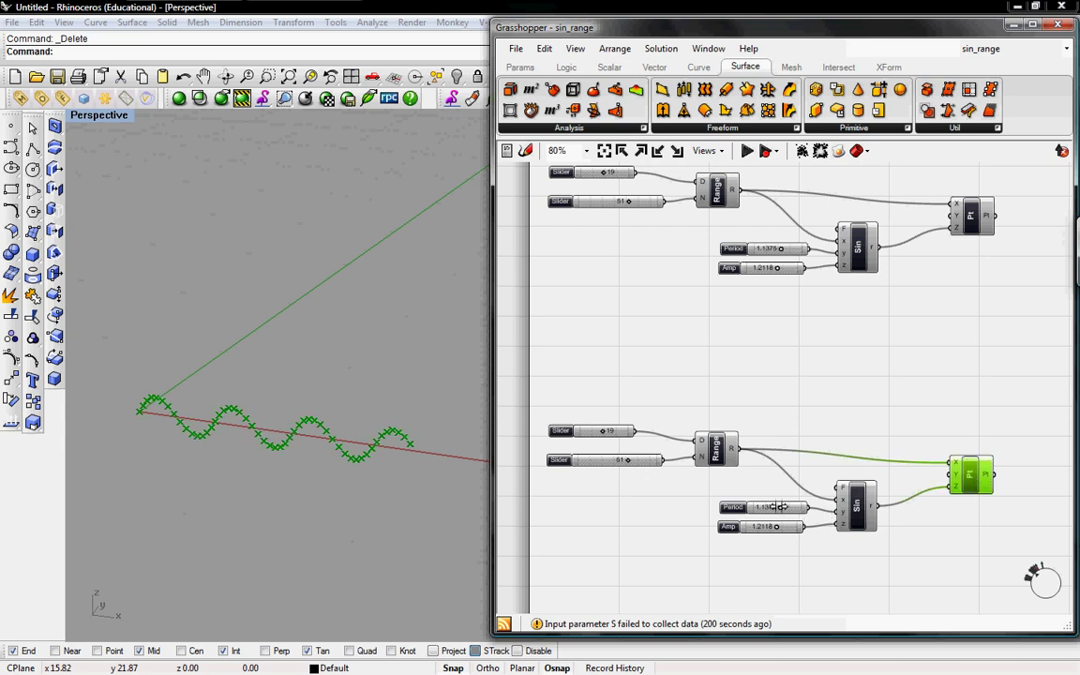
pyautogui.moveTo(779, 507); pyautogui.dragTo(766, 518)
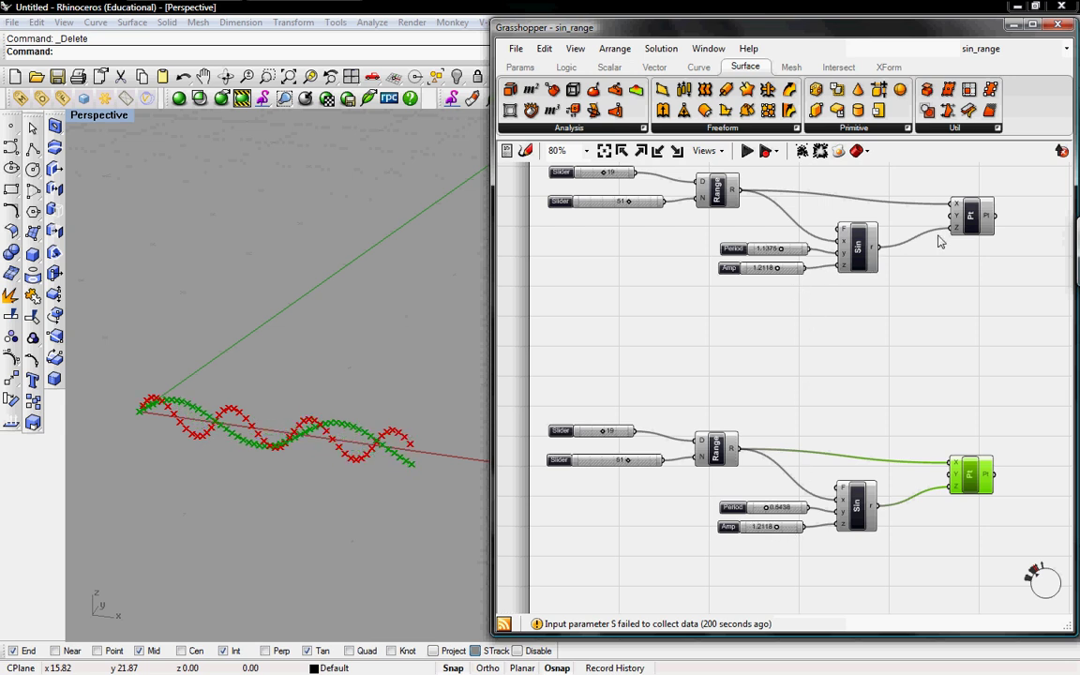
pyautogui.click(971, 225)
pyautogui.click(902, 473)
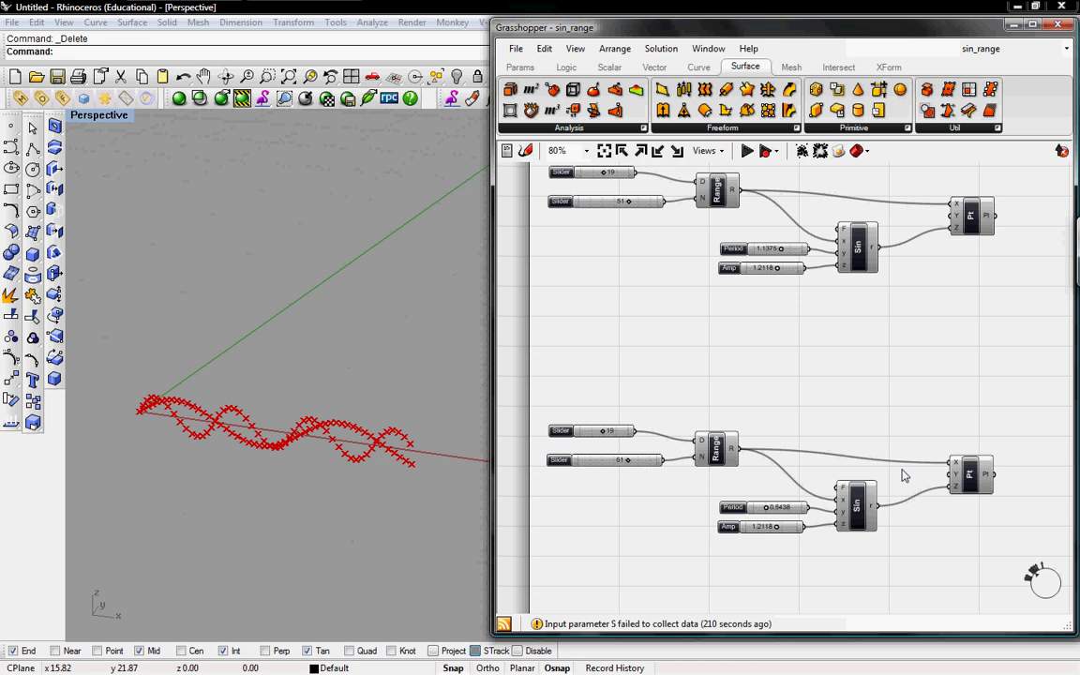
pyautogui.click(968, 477)
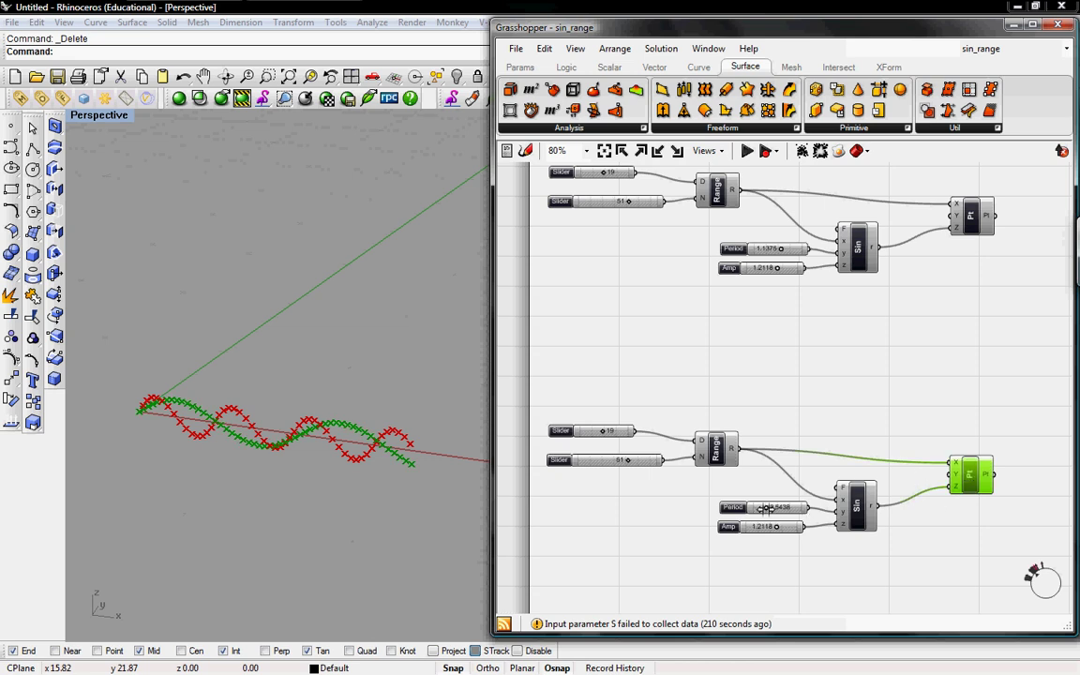
pyautogui.moveTo(764, 508); pyautogui.dragTo(766, 509)
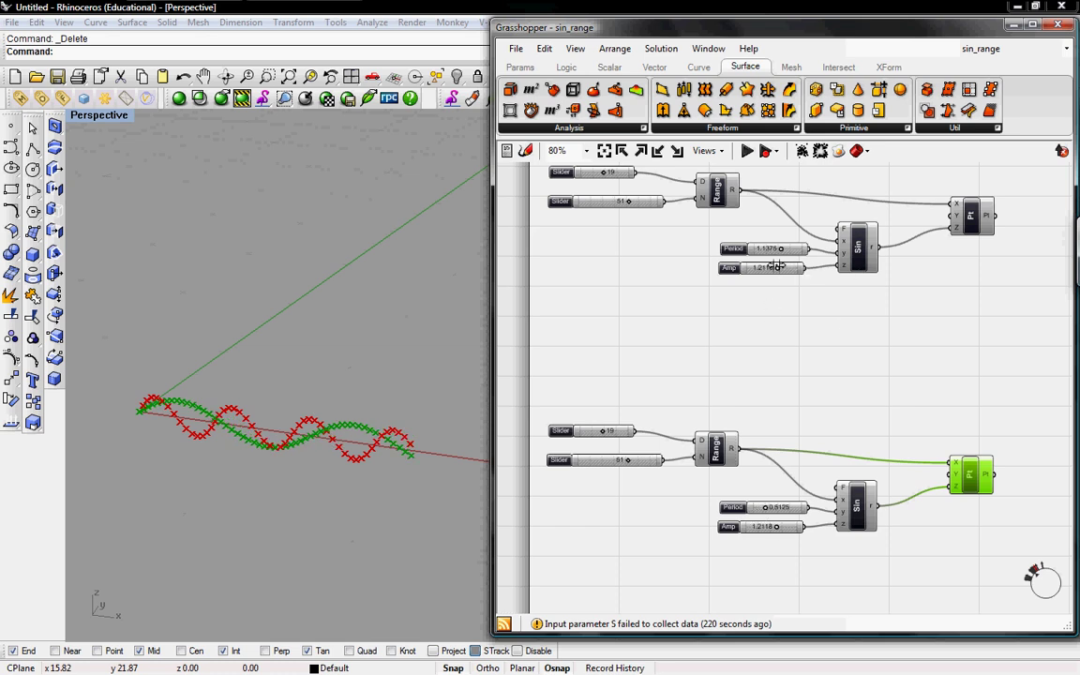
# - Raise the original definition's Amp slider to 1.7412
pyautogui.moveTo(774, 267); pyautogui.dragTo(776, 307)
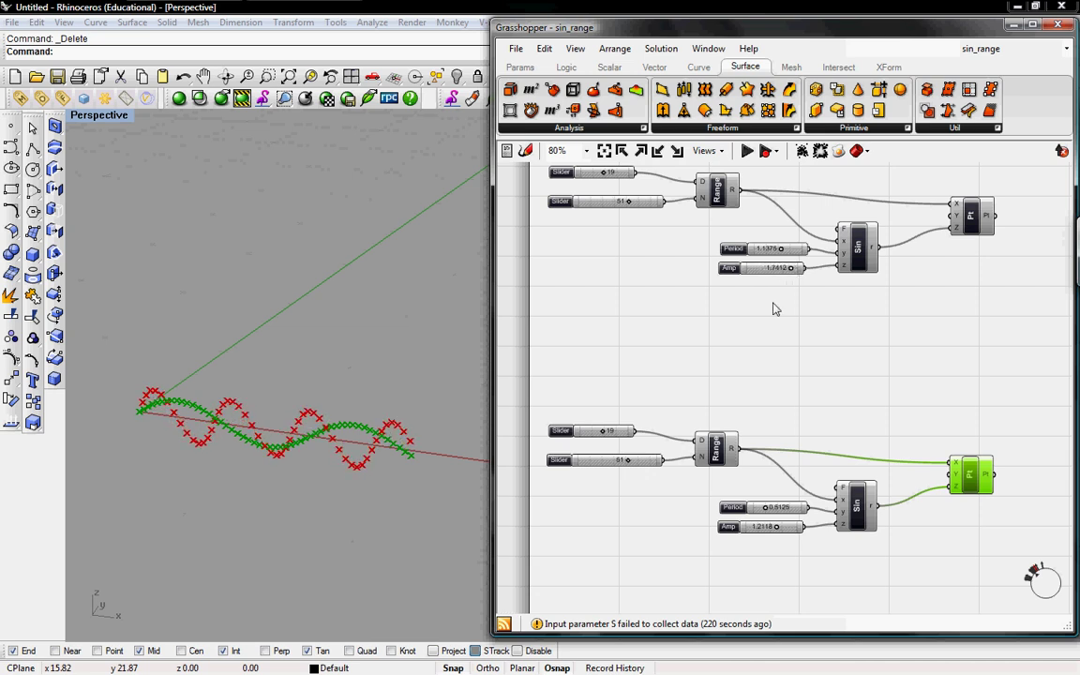
pyautogui.click(784, 318)
pyautogui.moveTo(798, 335); pyautogui.dragTo(790, 374, button='right')
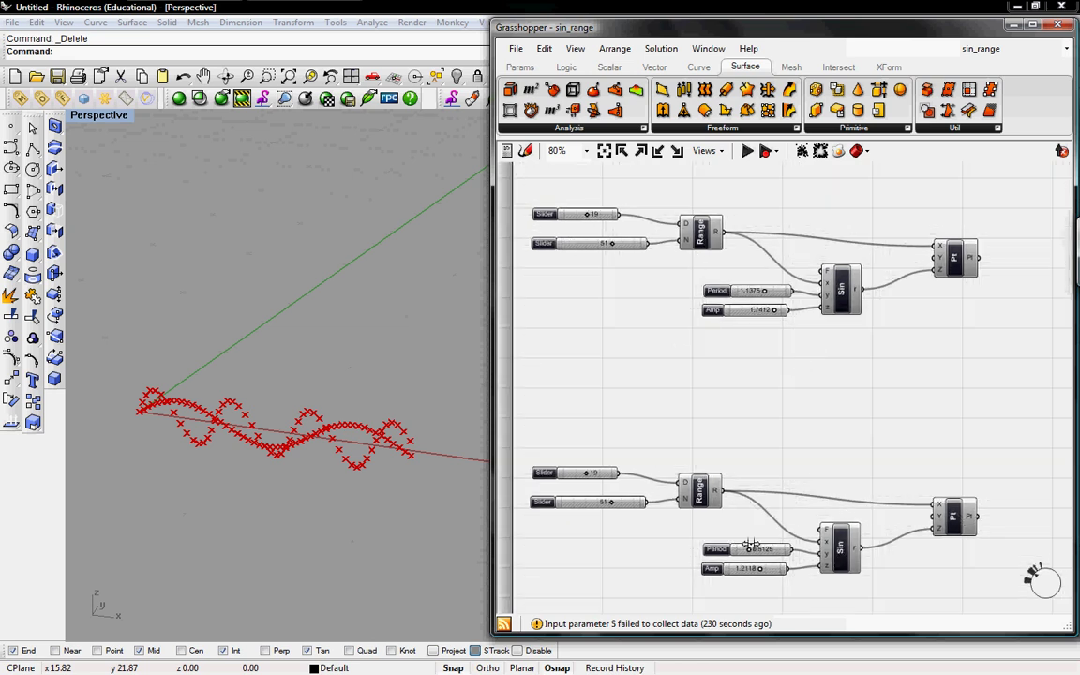
pyautogui.moveTo(747, 555)
pyautogui.click(956, 528)
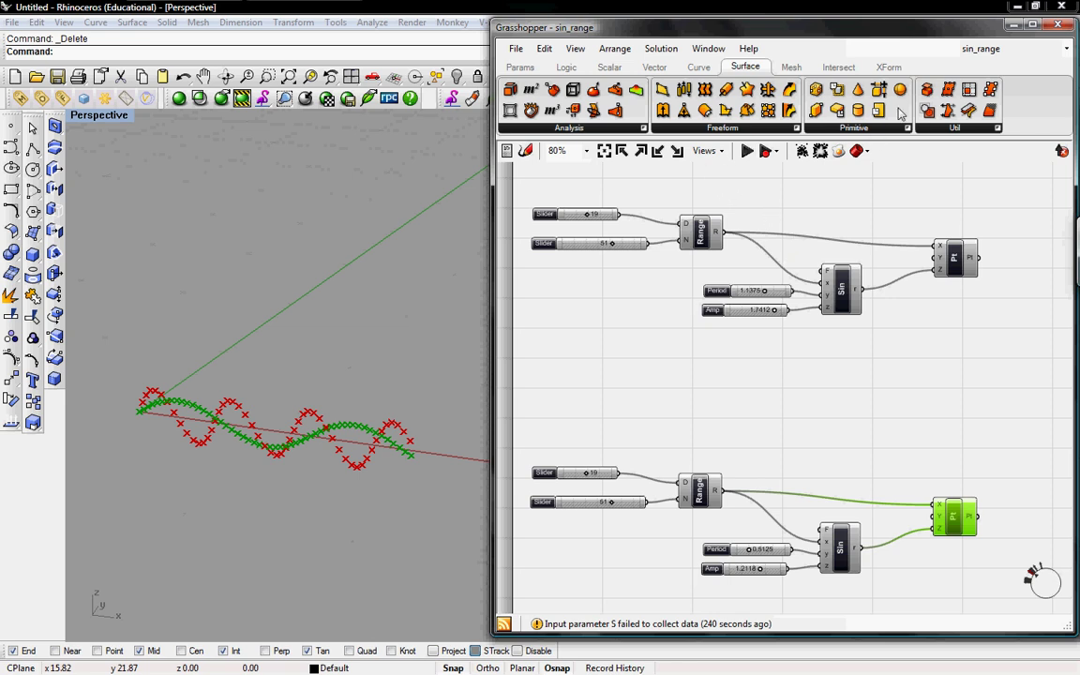
# - Place a Move component from XForm > Euclidian and wire the lower Pt output into its G input
pyautogui.click(888, 67)
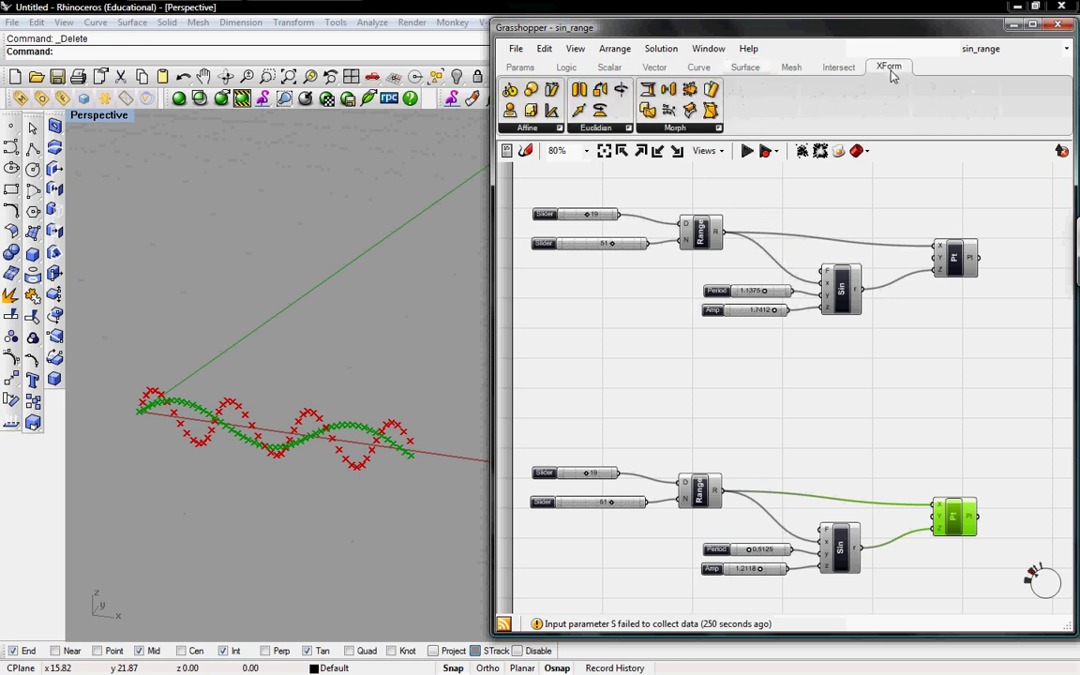
pyautogui.click(596, 127)
pyautogui.click(593, 176)
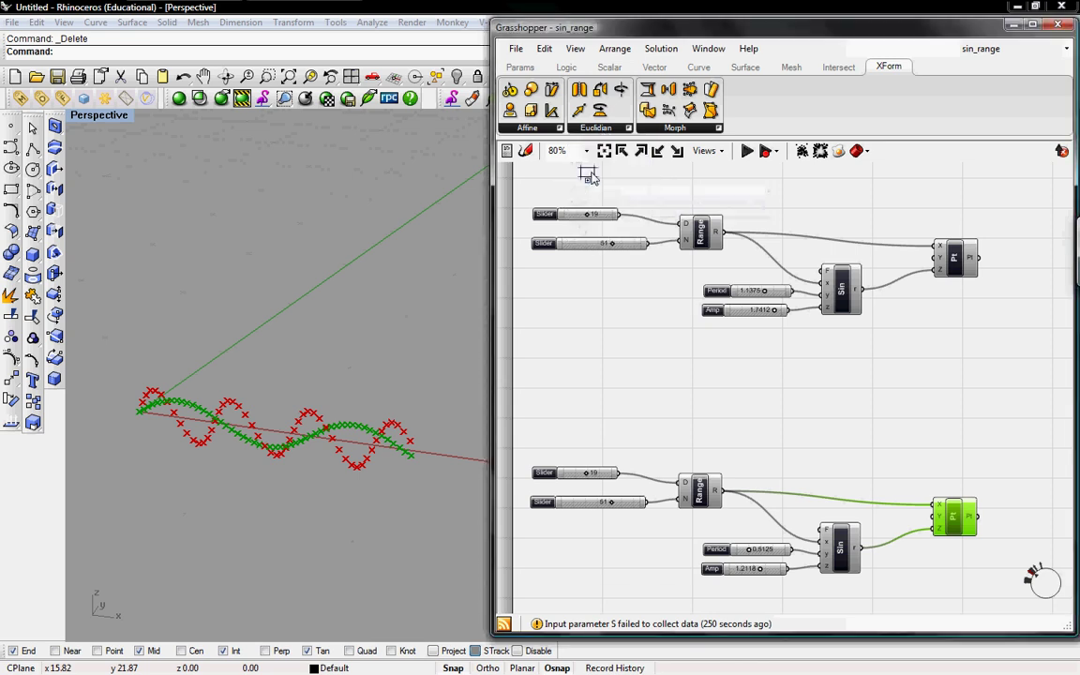
pyautogui.click(973, 375)
pyautogui.moveTo(940, 398); pyautogui.dragTo(870, 386, button='right')
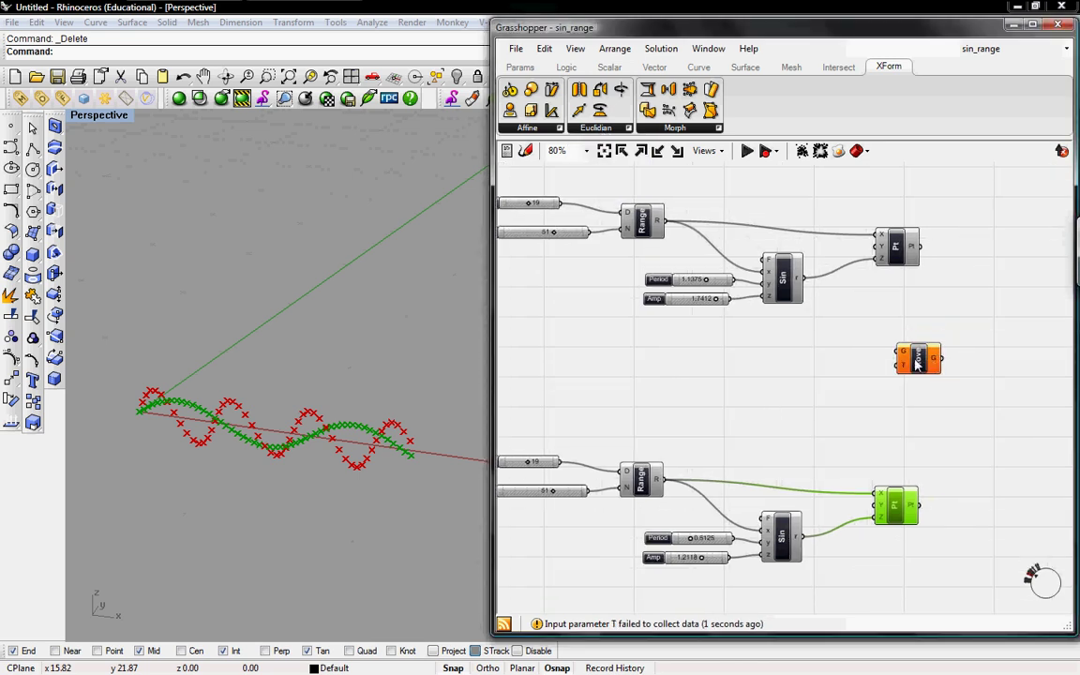
pyautogui.moveTo(919, 365); pyautogui.dragTo(994, 368)
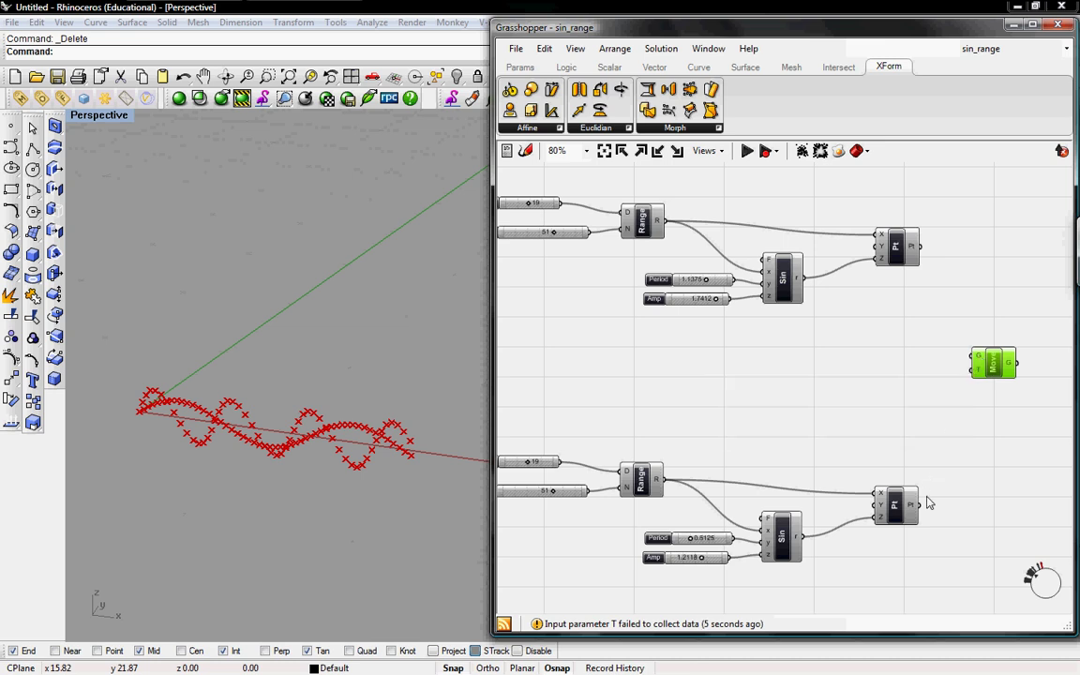
pyautogui.moveTo(919, 506); pyautogui.dragTo(970, 355)
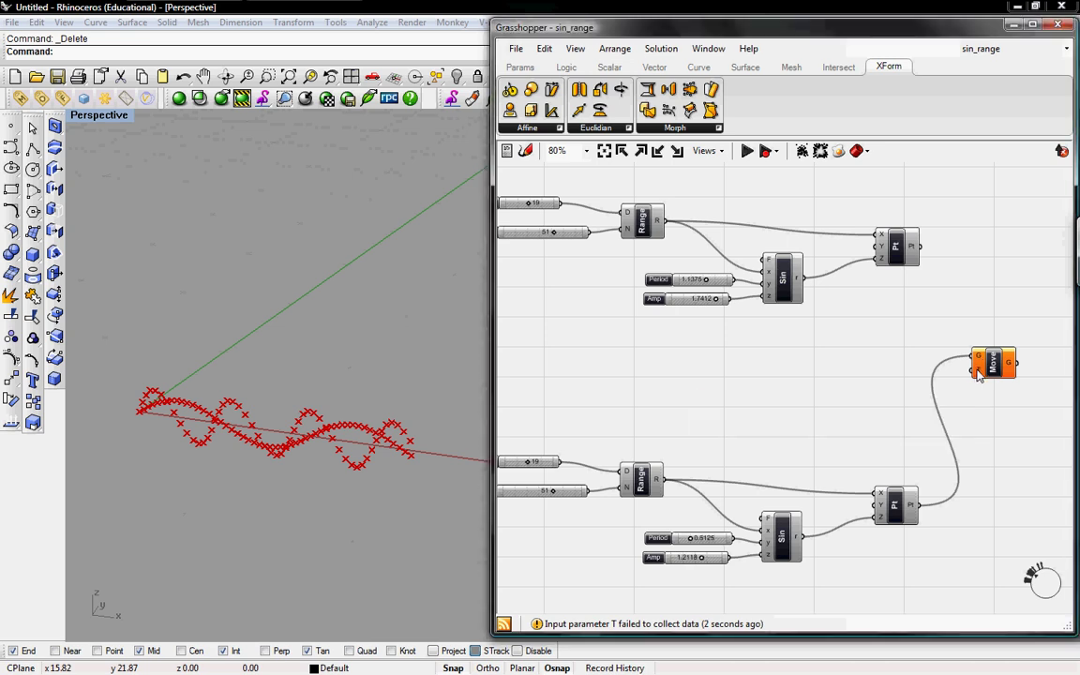
pyautogui.moveTo(977, 373)
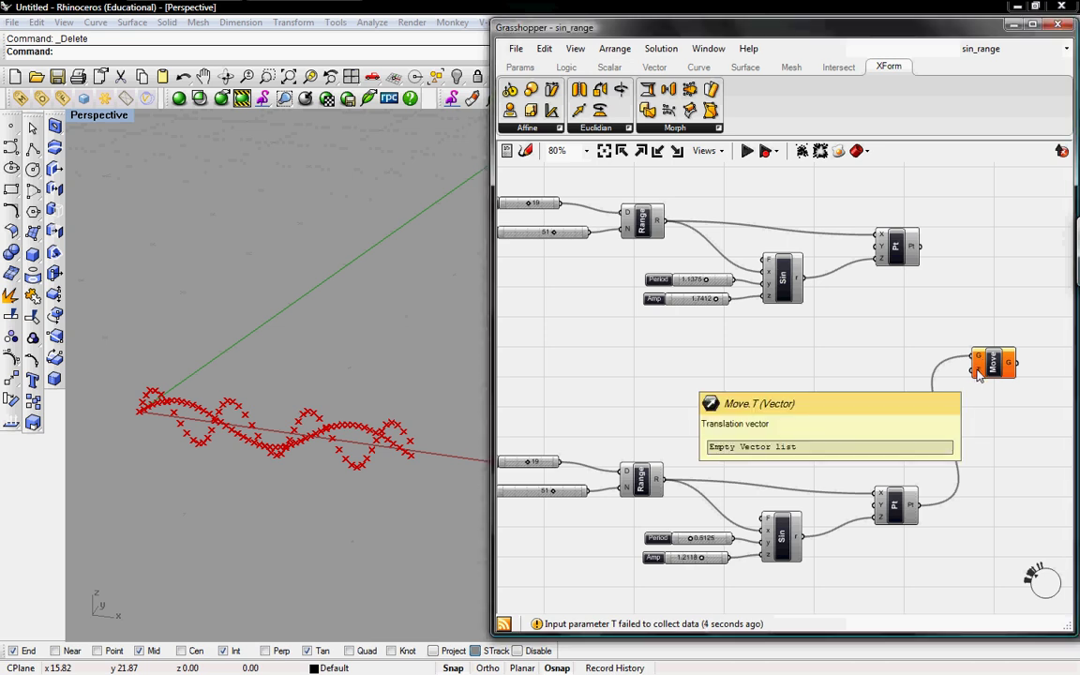
# - Add a Unit Y vector from Vector > Constants and wire it into Move's T input
pyautogui.click(653, 67)
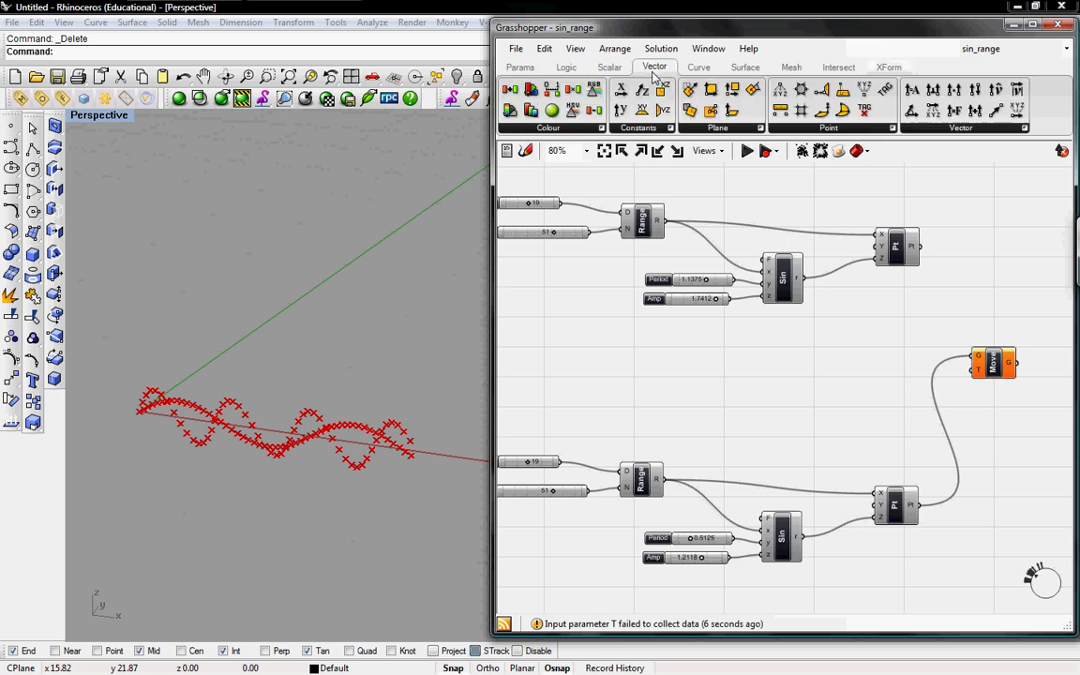
pyautogui.click(636, 128)
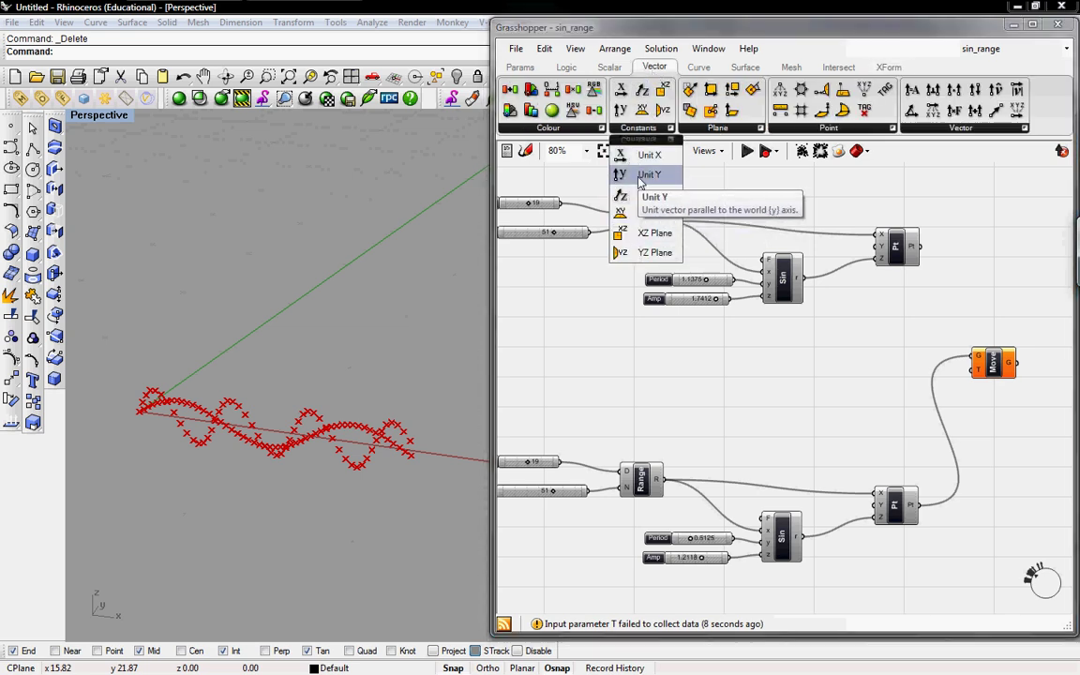
pyautogui.click(647, 175)
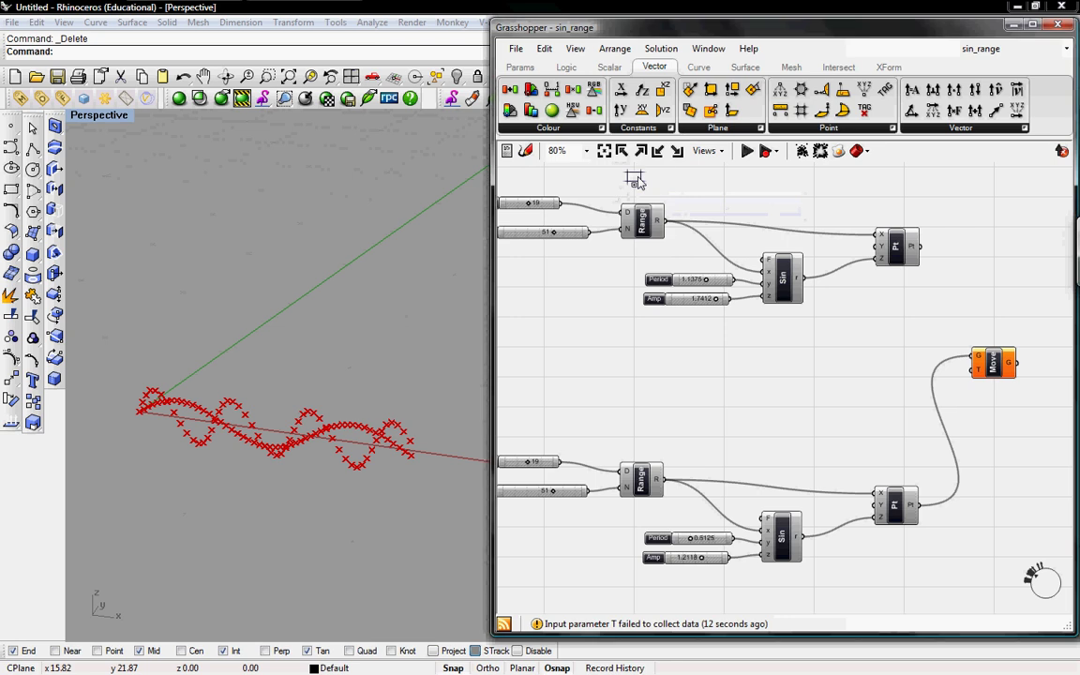
pyautogui.click(849, 373)
pyautogui.moveTo(849, 373); pyautogui.dragTo(973, 368)
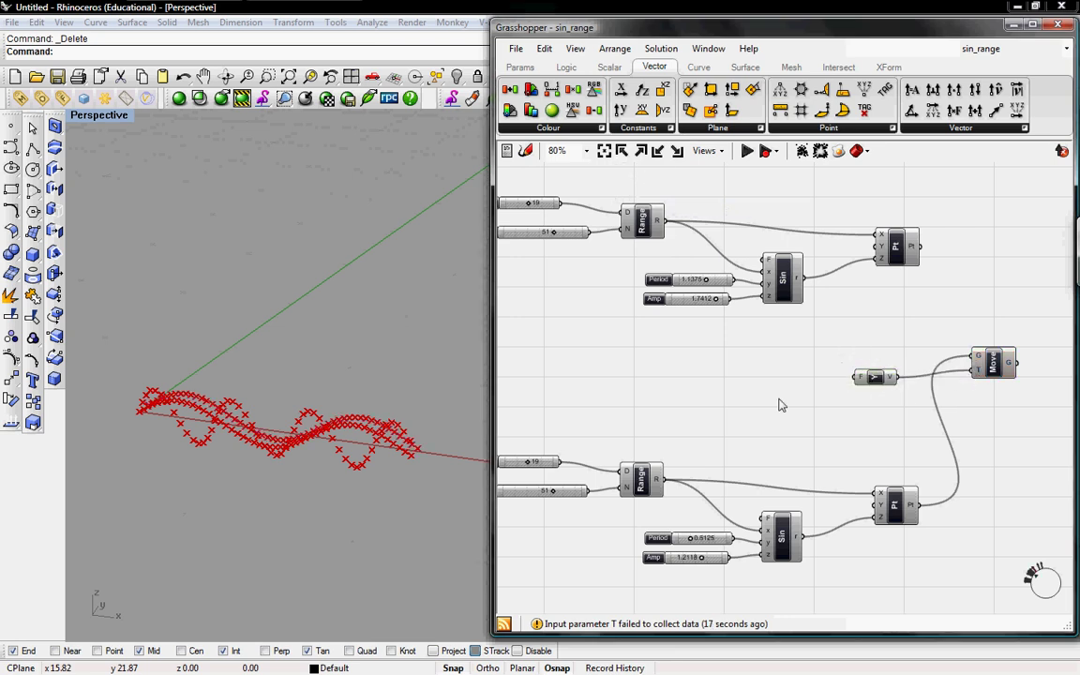
pyautogui.moveTo(235, 432); pyautogui.dragTo(202, 413, button='right')
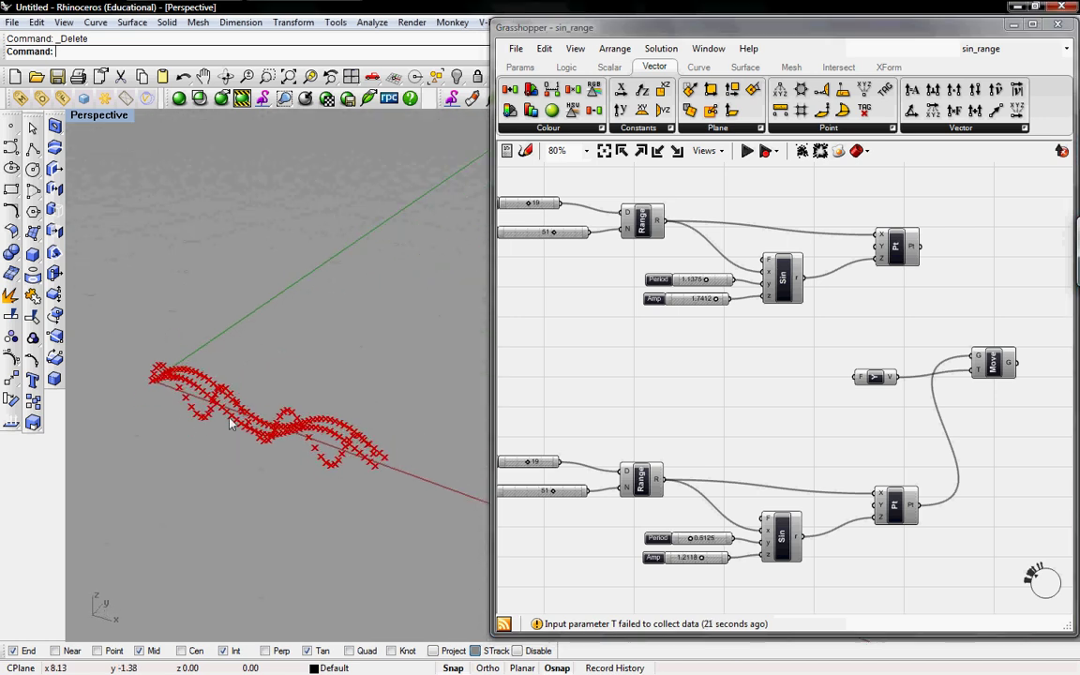
pyautogui.scroll(3, 221, 398)
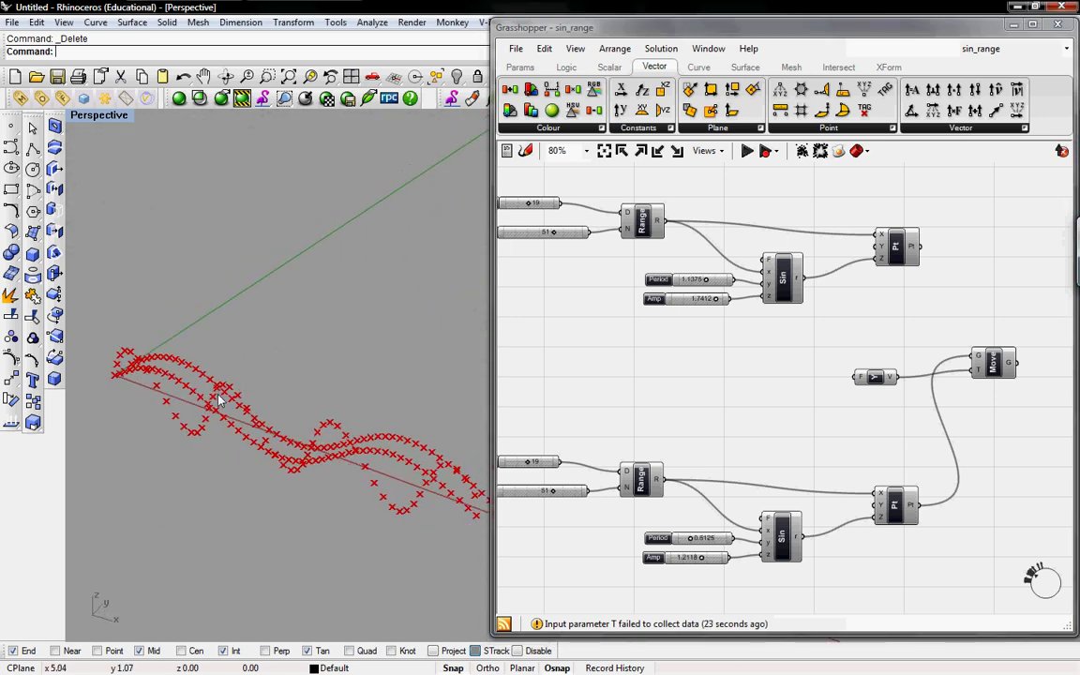
pyautogui.scroll(-3, 221, 398)
# - Copy a Number Slider into Unit Y's F input and set it to 16
pyautogui.click(887, 379)
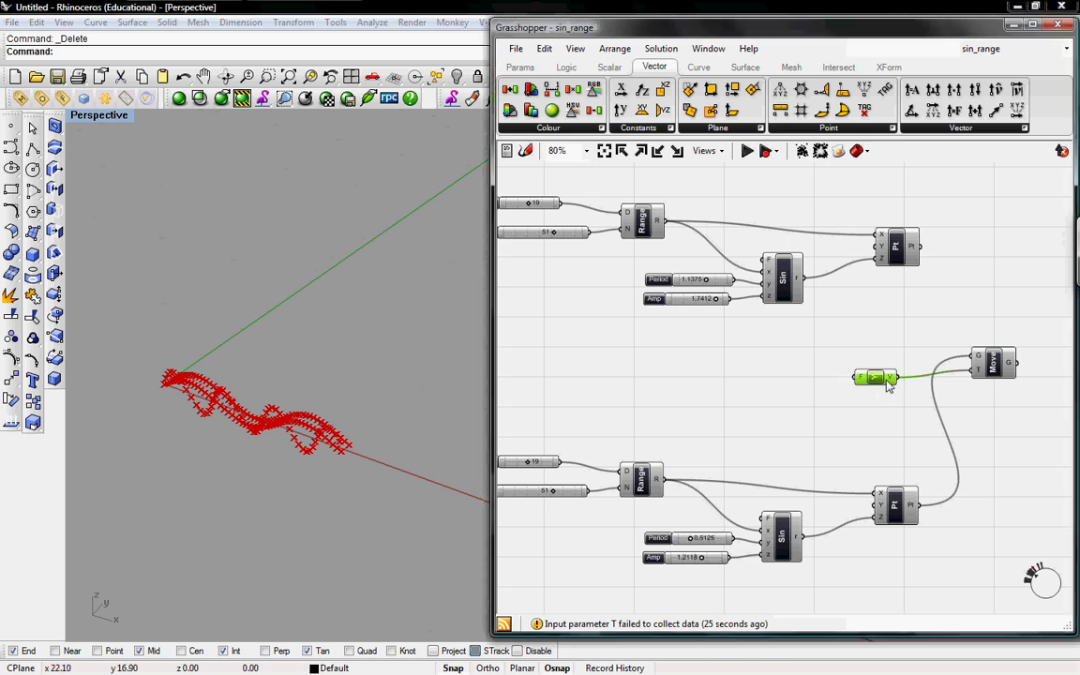
pyautogui.moveTo(698, 340); pyautogui.dragTo(740, 357, button='right')
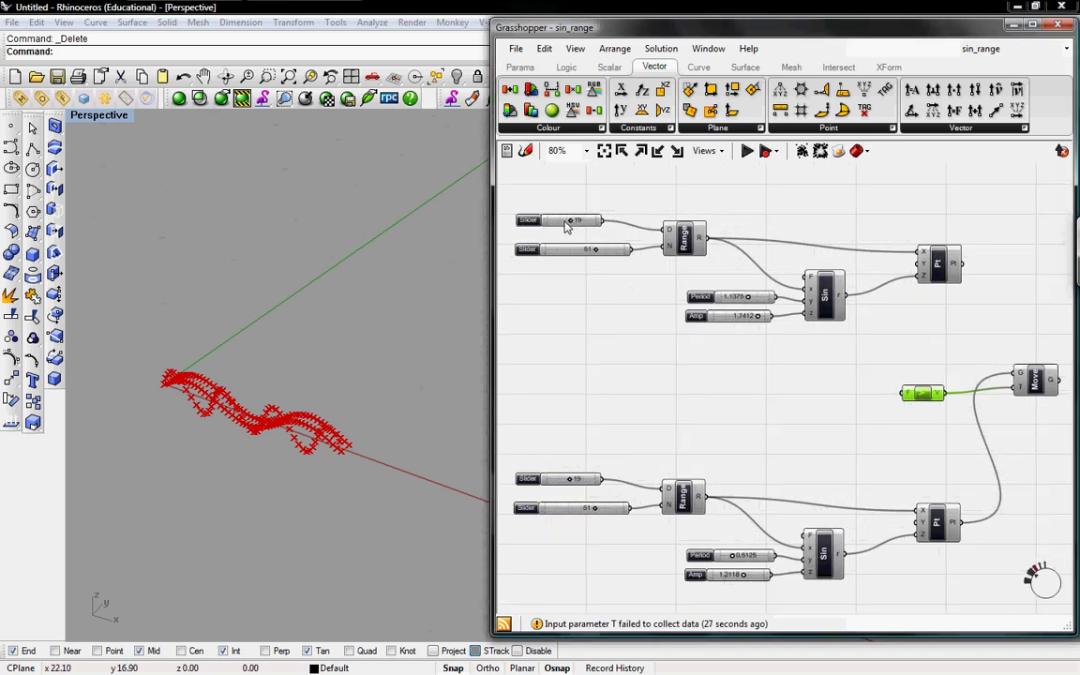
pyautogui.click(566, 223)
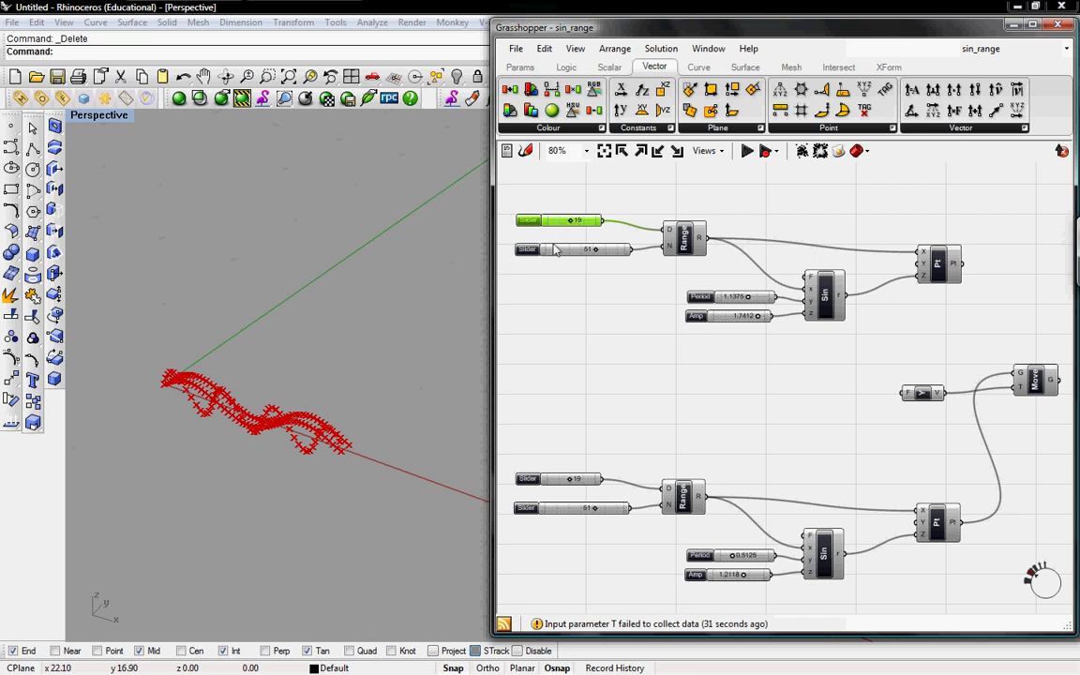
pyautogui.hotkey('ctrl', 'v')
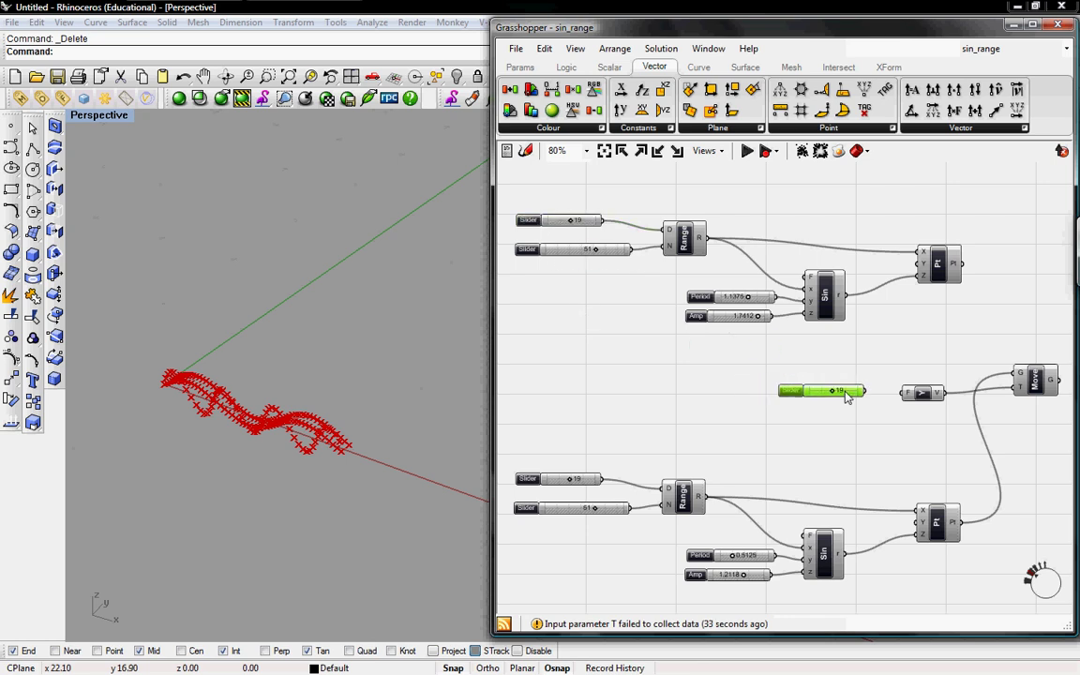
pyautogui.moveTo(846, 396)
pyautogui.mouseDown()
pyautogui.moveTo(832, 395)
pyautogui.moveTo(911, 387)
pyautogui.moveTo(904, 392)
pyautogui.mouseUp()
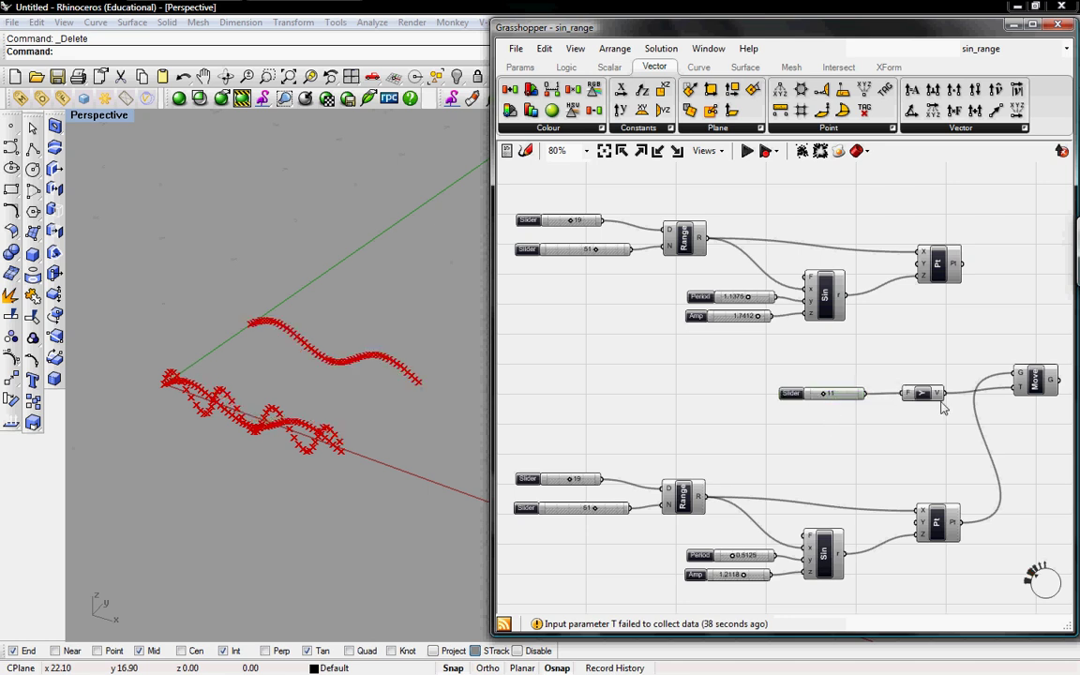
pyautogui.moveTo(935, 405); pyautogui.dragTo(855, 398, button='right')
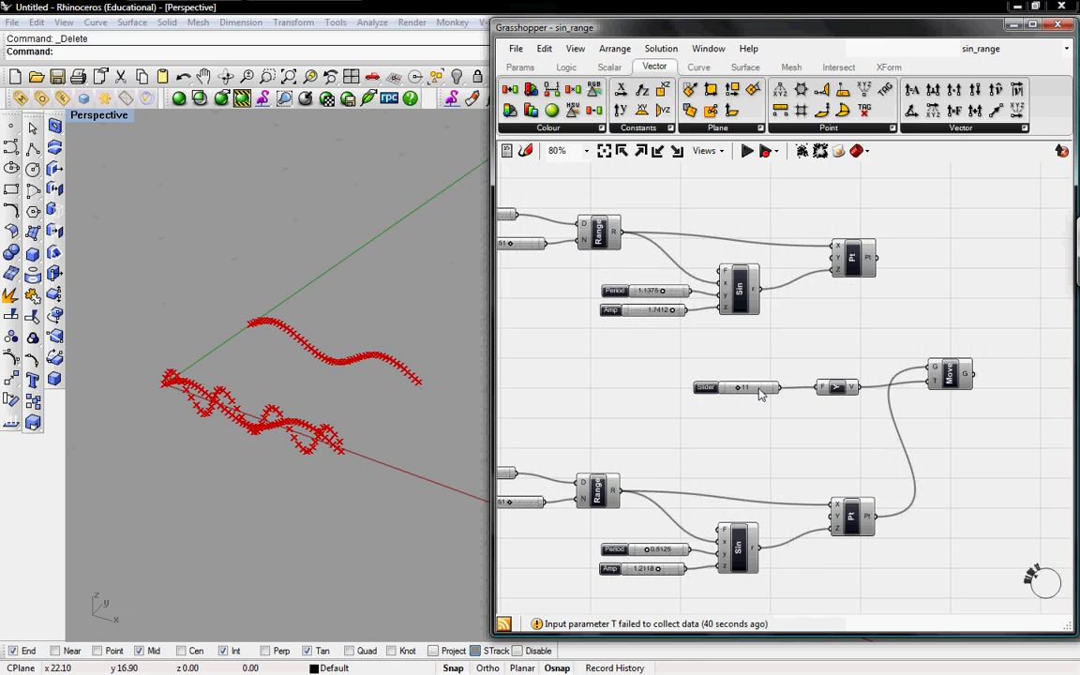
pyautogui.moveTo(745, 394)
pyautogui.mouseDown()
pyautogui.moveTo(760, 388)
pyautogui.moveTo(732, 386)
pyautogui.moveTo(745, 387)
pyautogui.mouseUp()
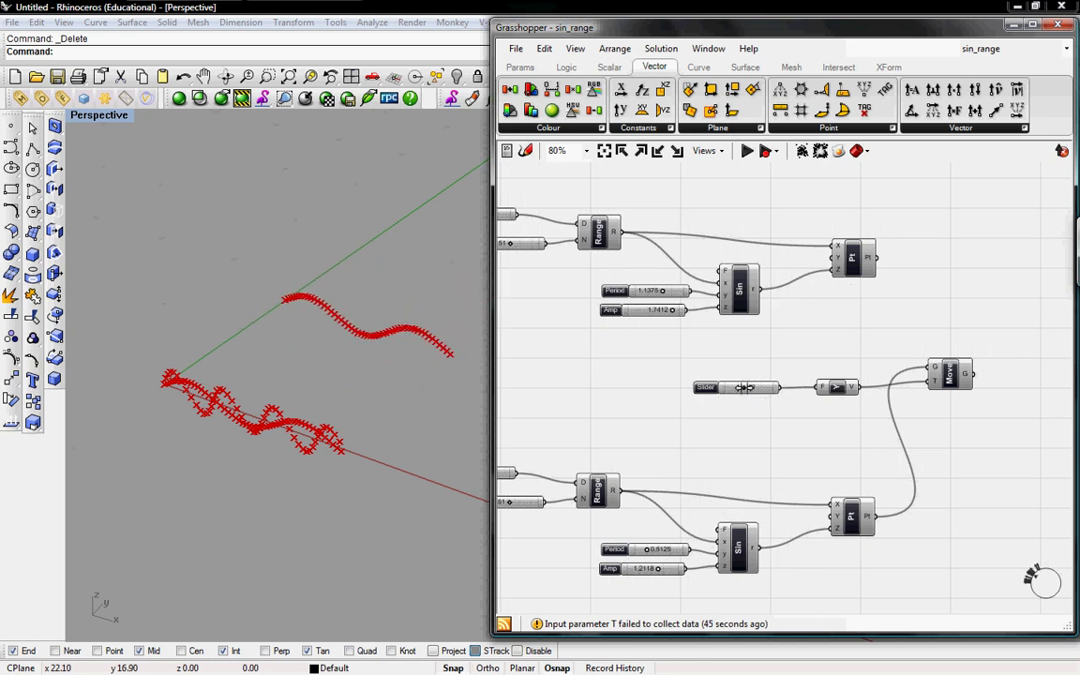
pyautogui.click(948, 375)
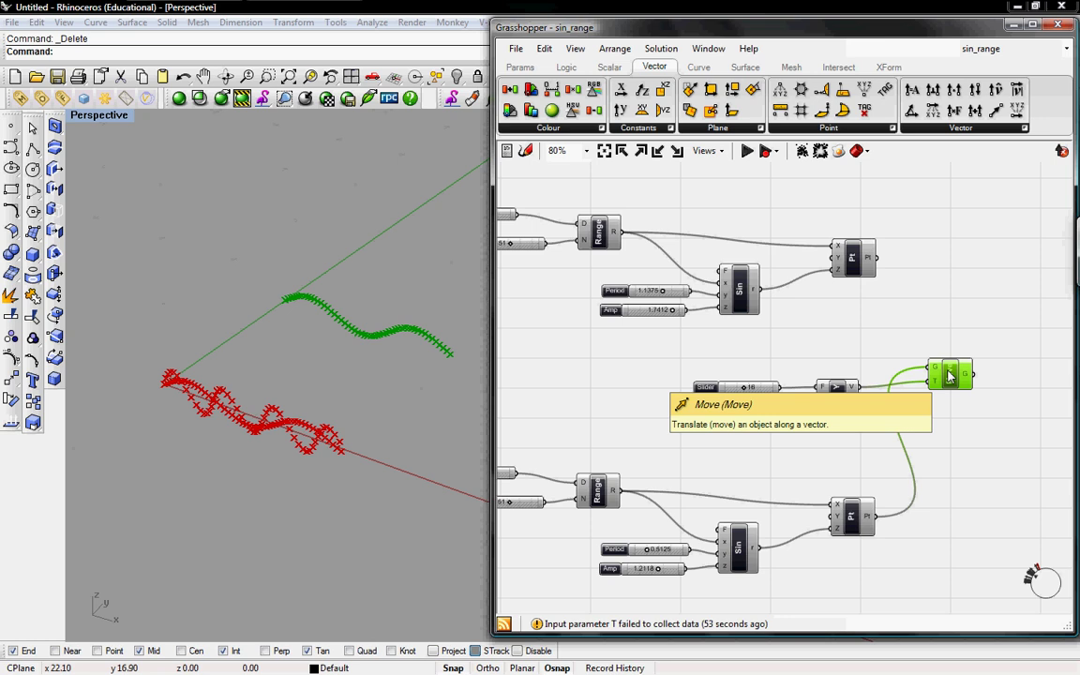
pyautogui.click(864, 519)
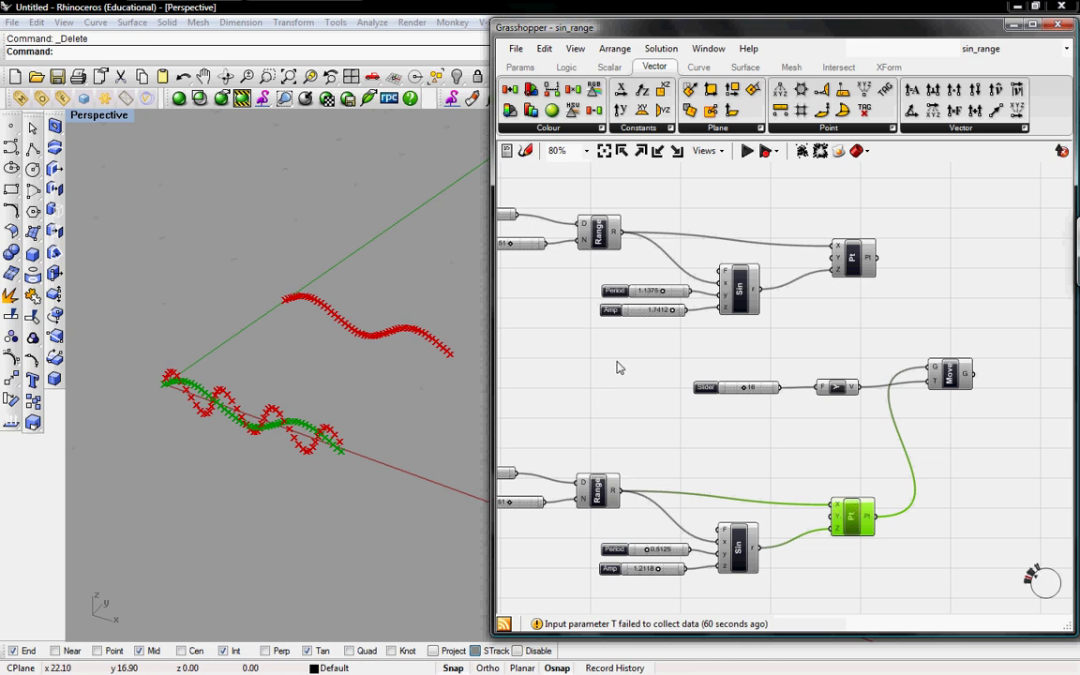
pyautogui.moveTo(638, 392)
pyautogui.mouseDown(button='right')
pyautogui.moveTo(645, 405)
pyautogui.moveTo(647, 392)
pyautogui.mouseUp(button='right')
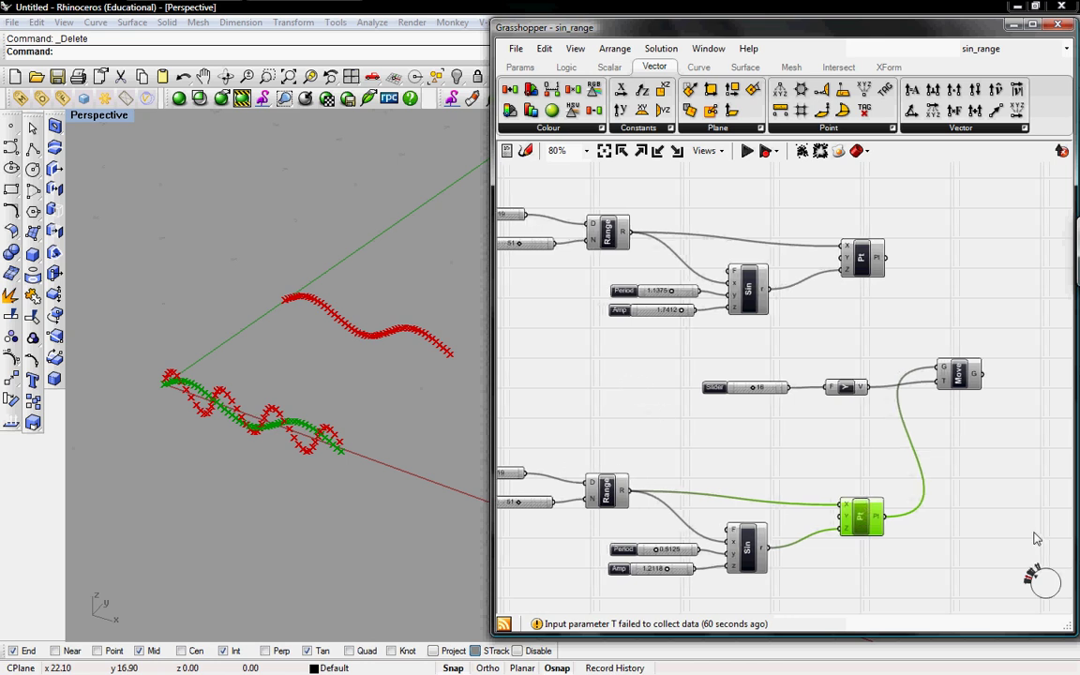
# - Hide the lower Pt component's preview and reposition the Move component
pyautogui.rightClick(860, 514)
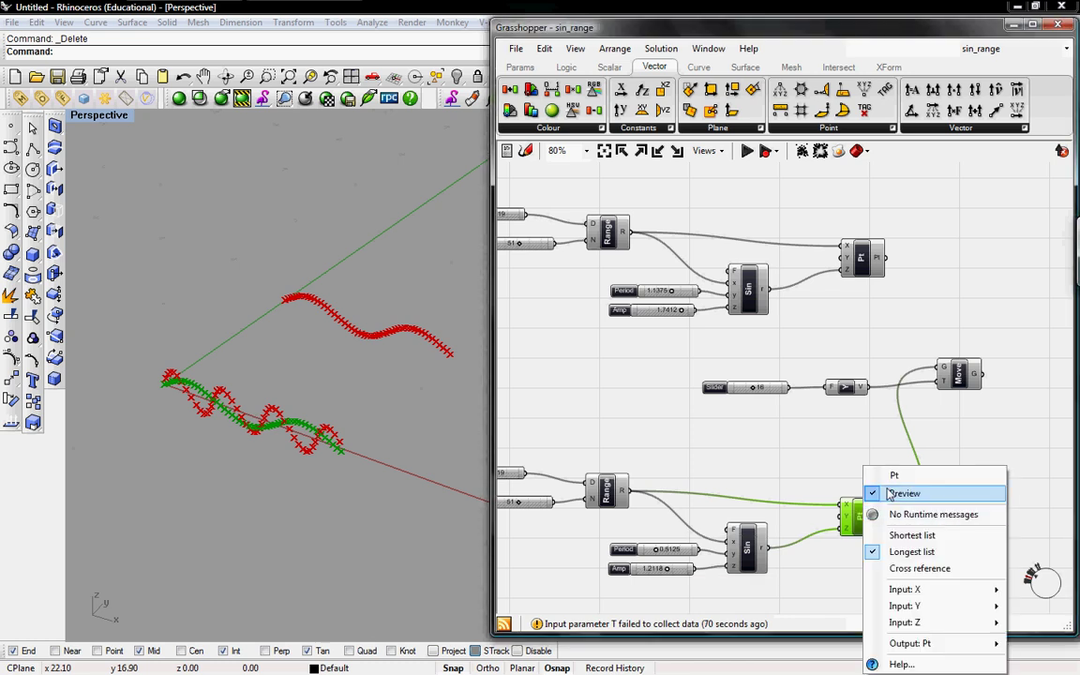
pyautogui.click(891, 494)
pyautogui.click(861, 475)
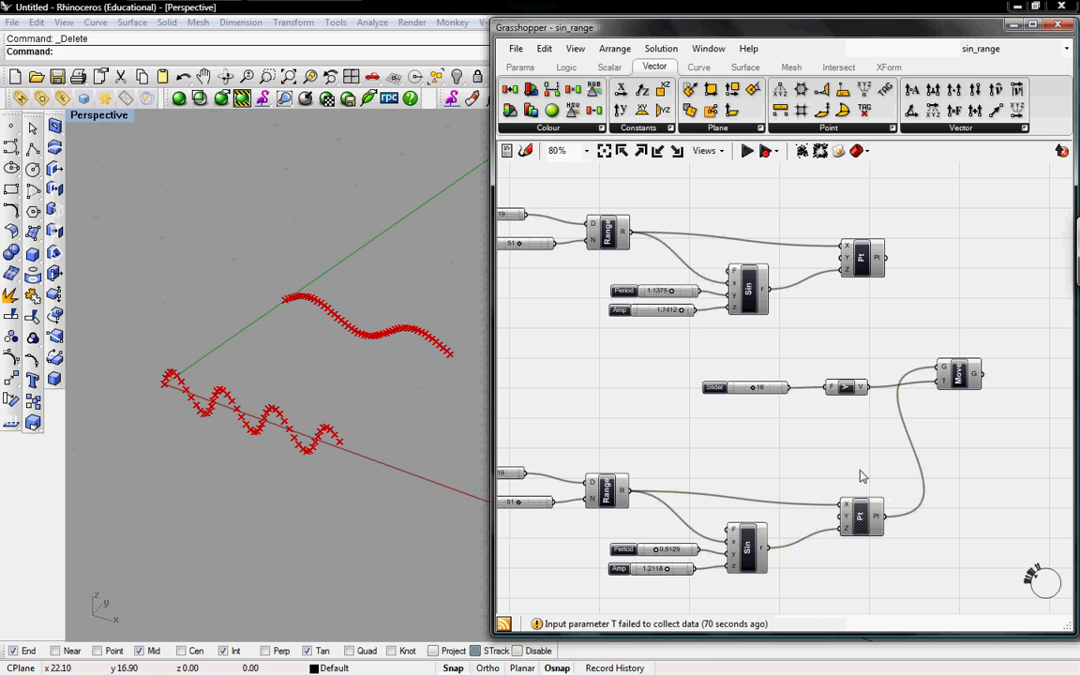
pyautogui.click(958, 380)
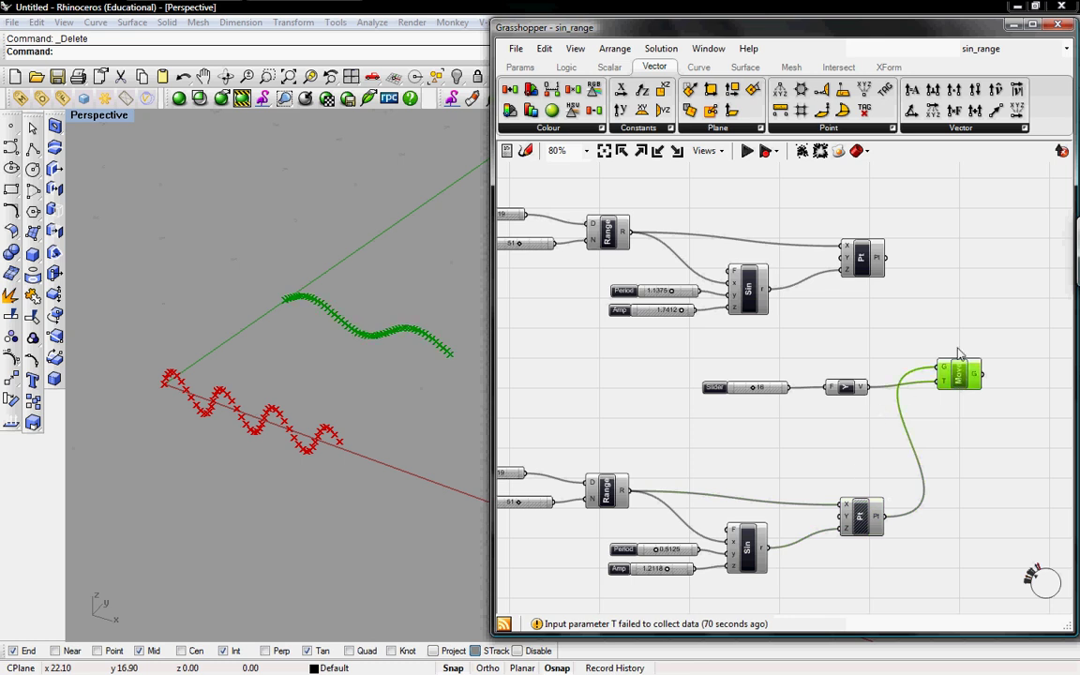
pyautogui.moveTo(949, 378); pyautogui.dragTo(939, 389)
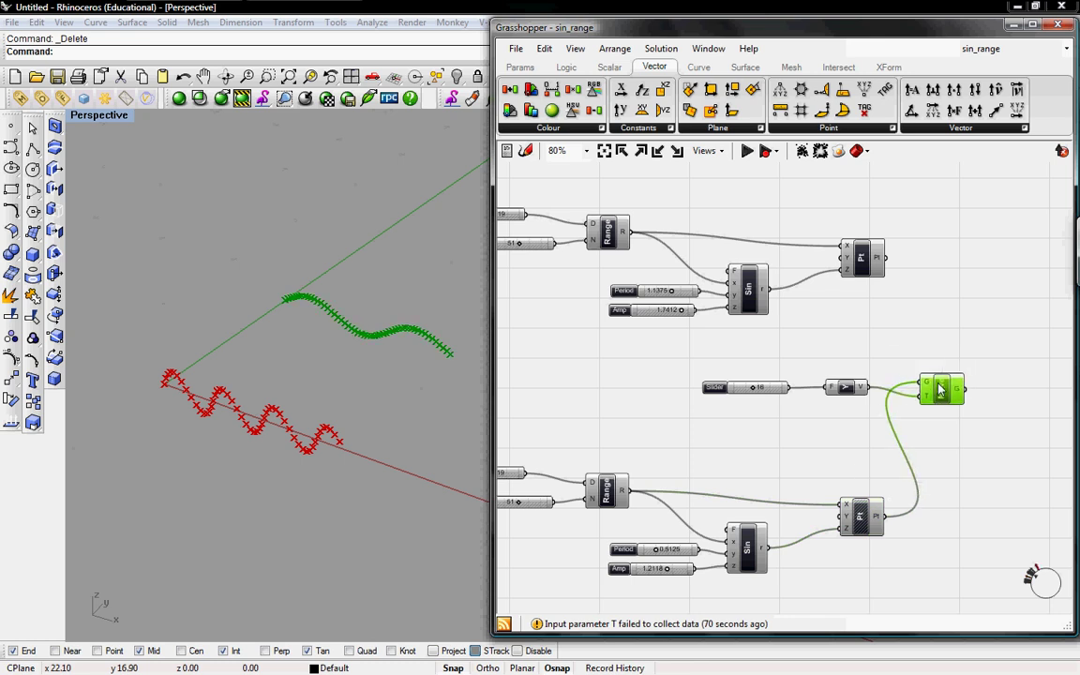
pyautogui.click(861, 268)
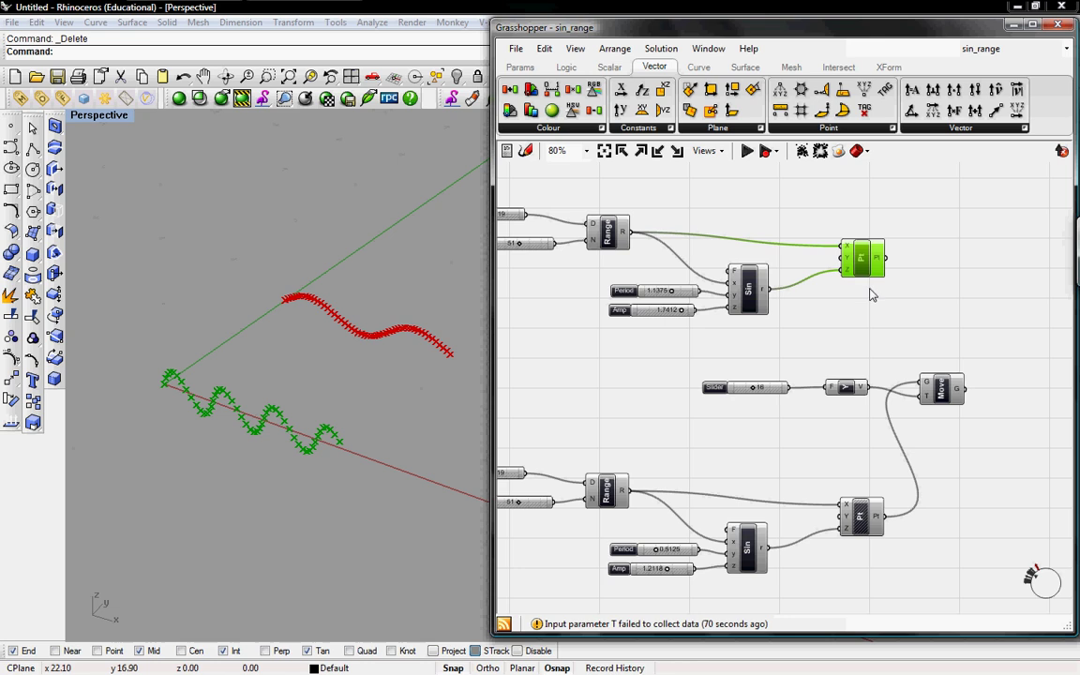
pyautogui.moveTo(836, 315); pyautogui.dragTo(860, 297, button='right')
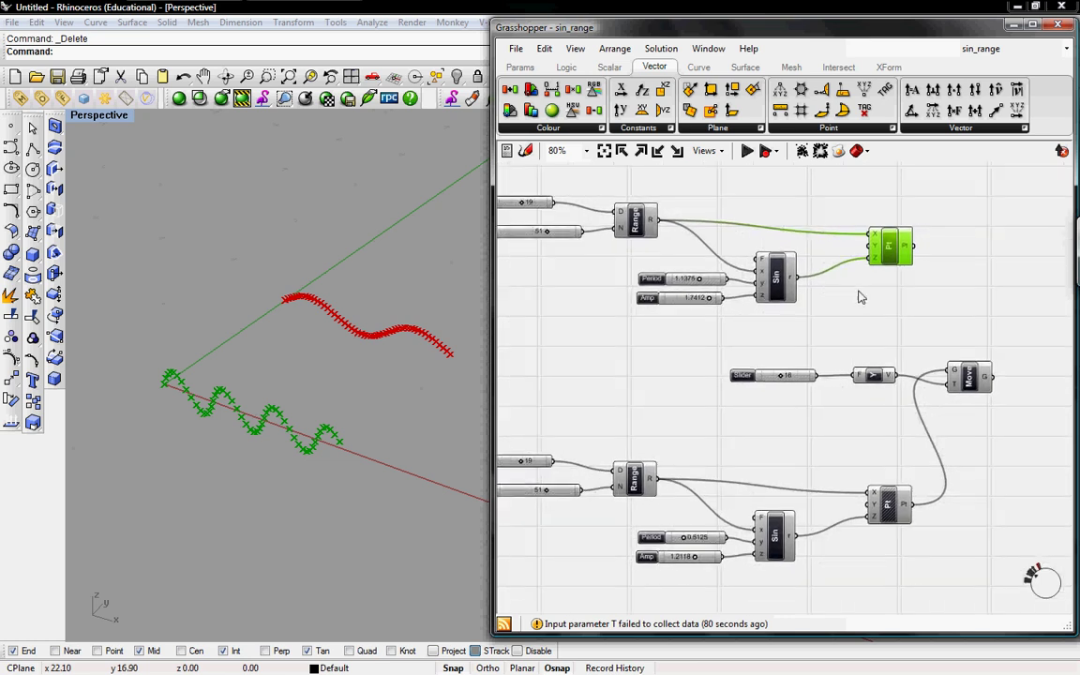
# - Compare the moved wave with the upper wave, then box-select the offset slider, Unit Y and Move
pyautogui.click(975, 378)
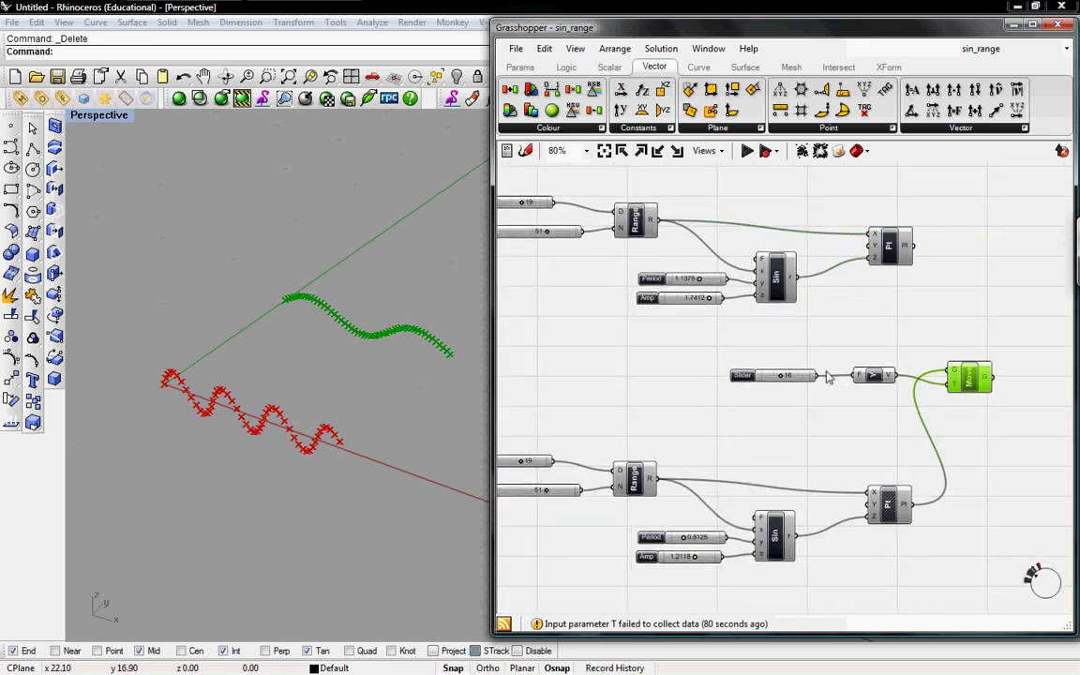
pyautogui.moveTo(808, 379); pyautogui.dragTo(871, 380)
pyautogui.click(876, 379)
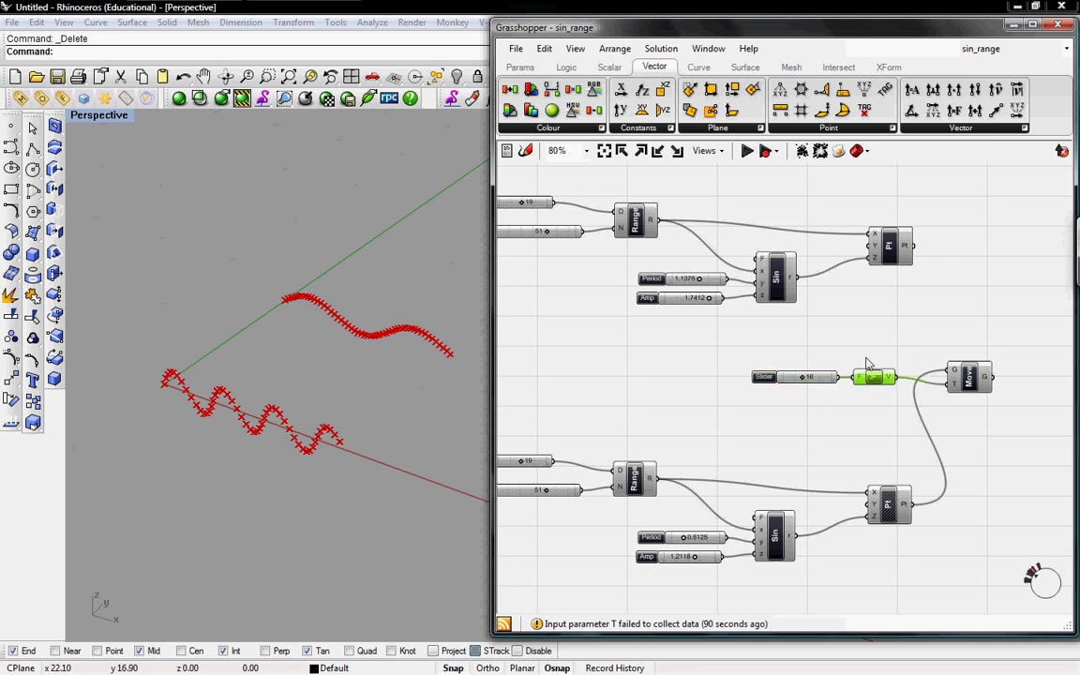
pyautogui.moveTo(875, 325); pyautogui.dragTo(866, 401, button='right')
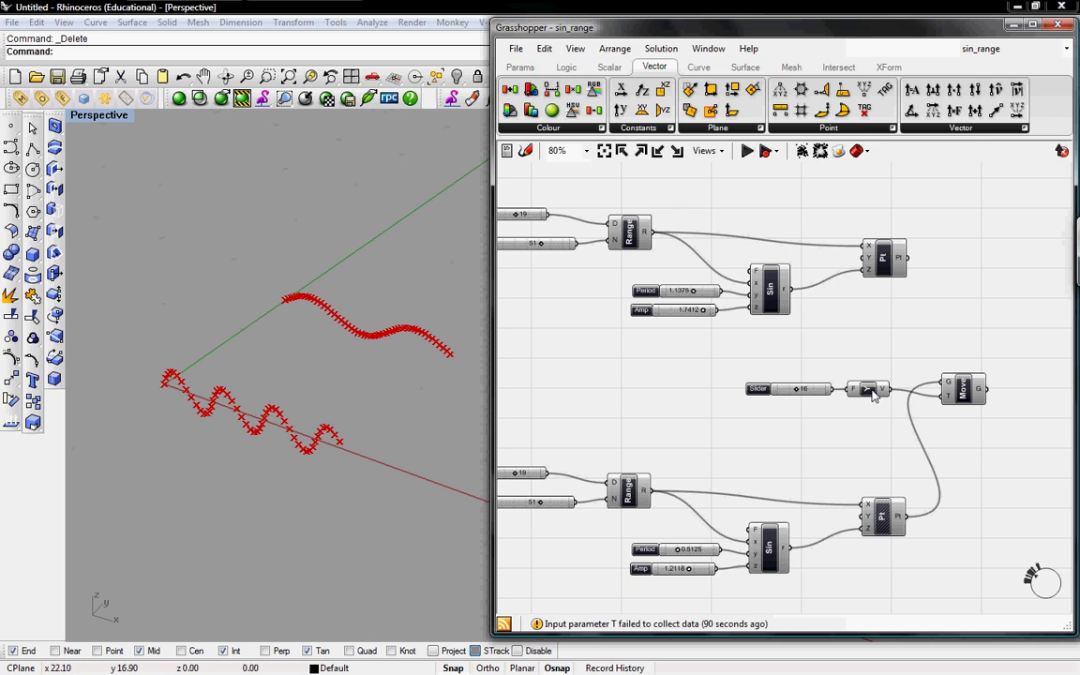
pyautogui.click(960, 396)
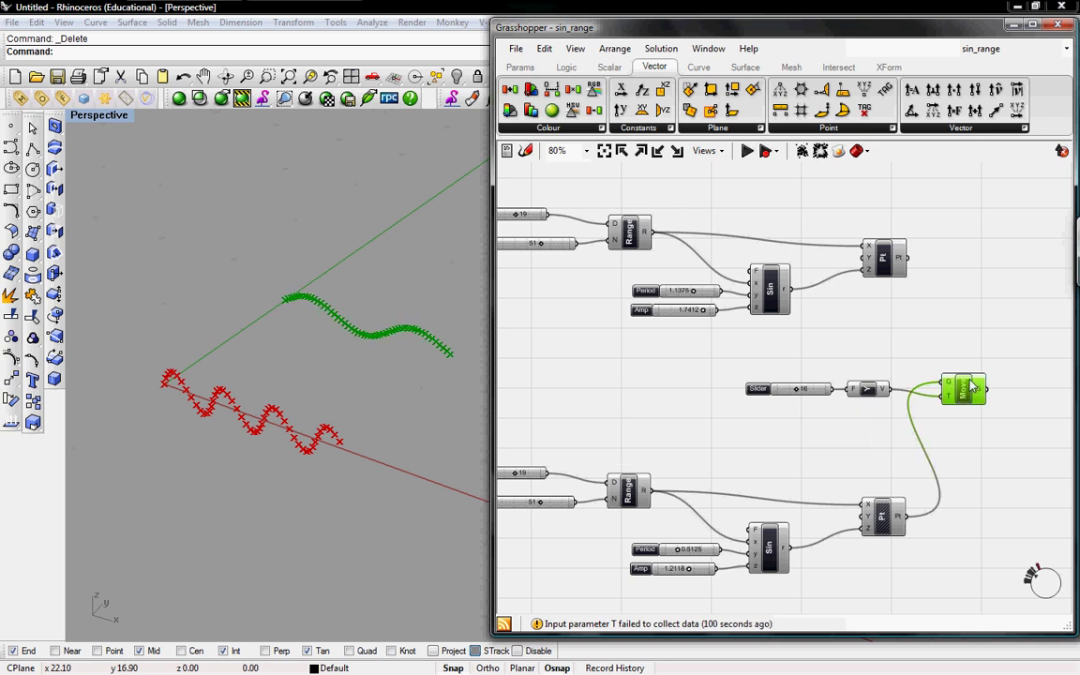
pyautogui.click(898, 263)
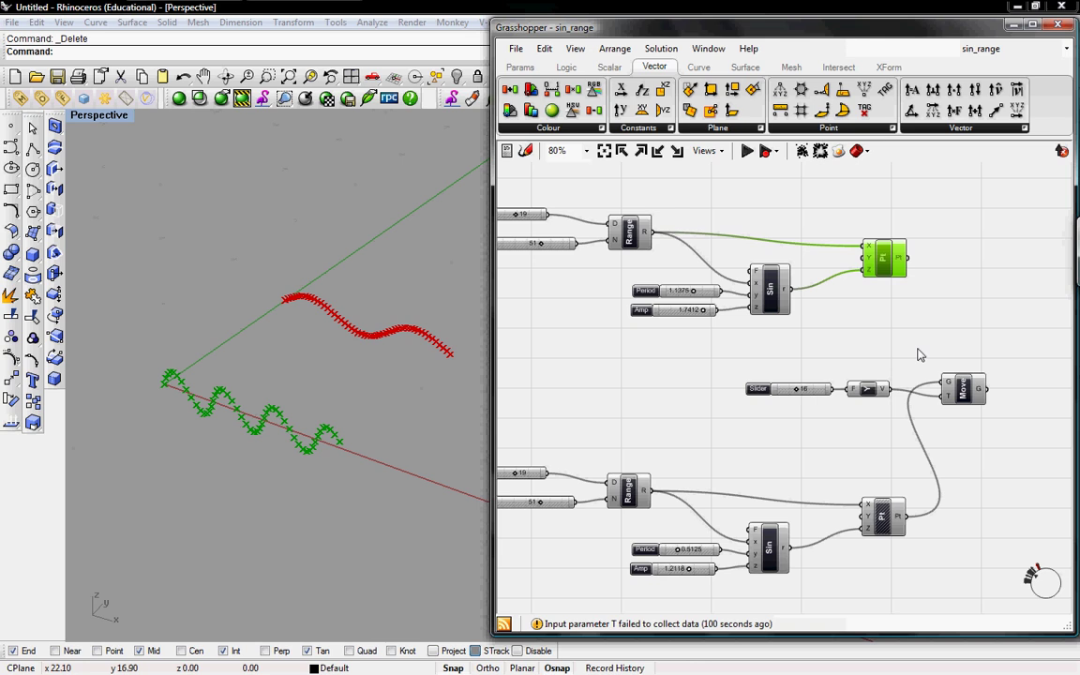
pyautogui.moveTo(732, 384); pyautogui.dragTo(770, 391, button='right')
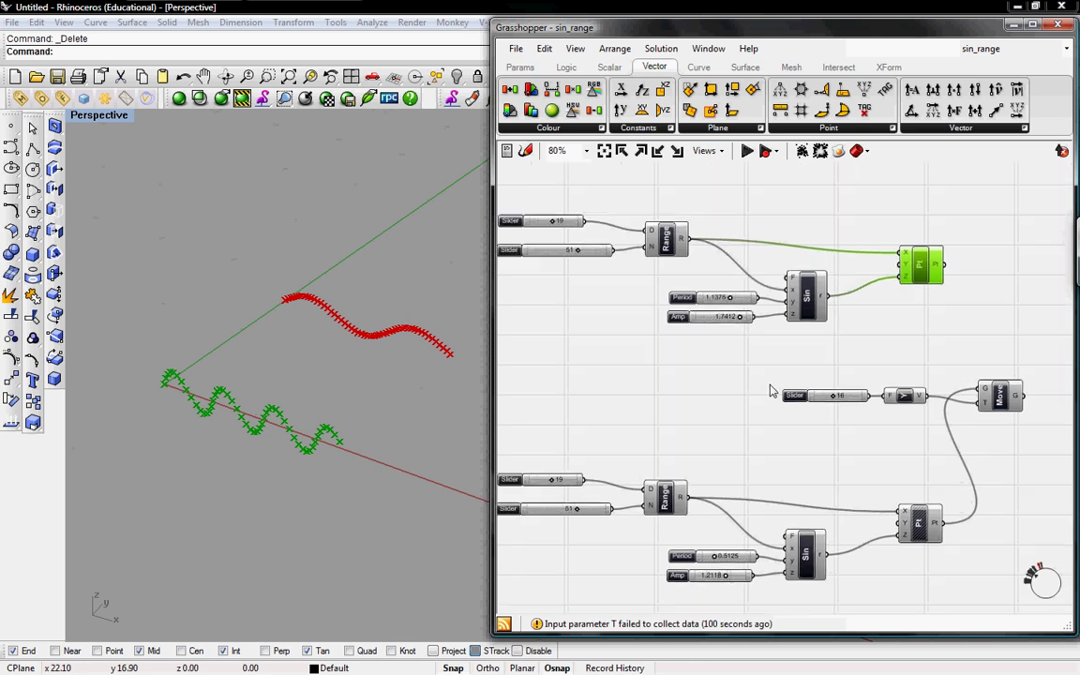
pyautogui.moveTo(1029, 414); pyautogui.dragTo(778, 377)
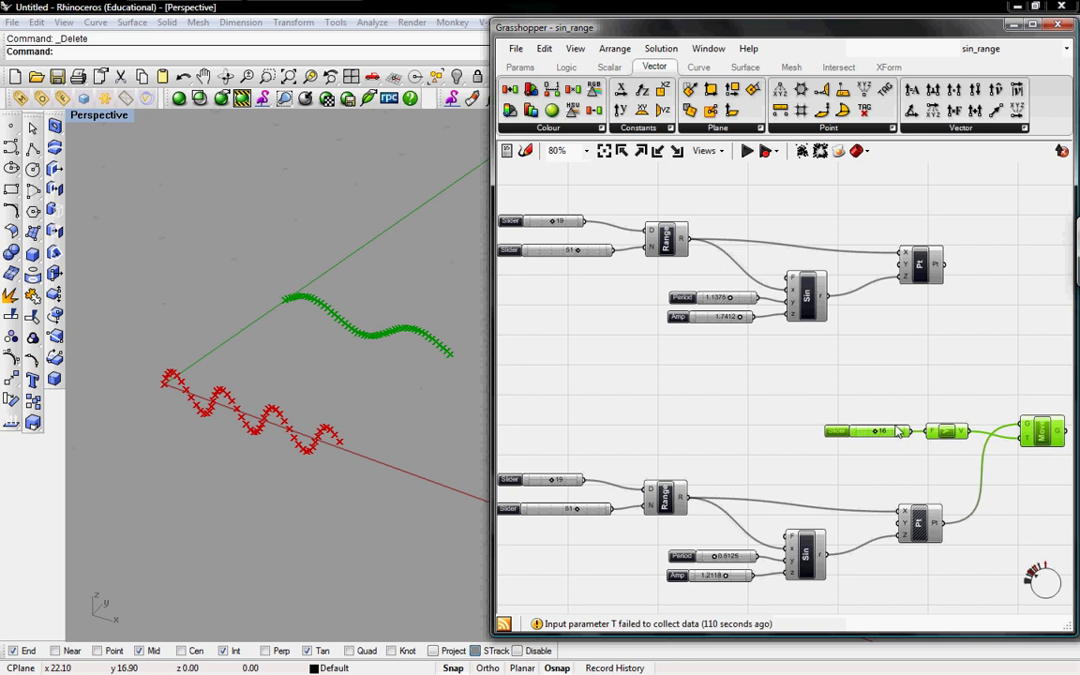
# - Box-select the lower sine-wave group and drag it further down
pyautogui.scroll(-3, 872, 422)
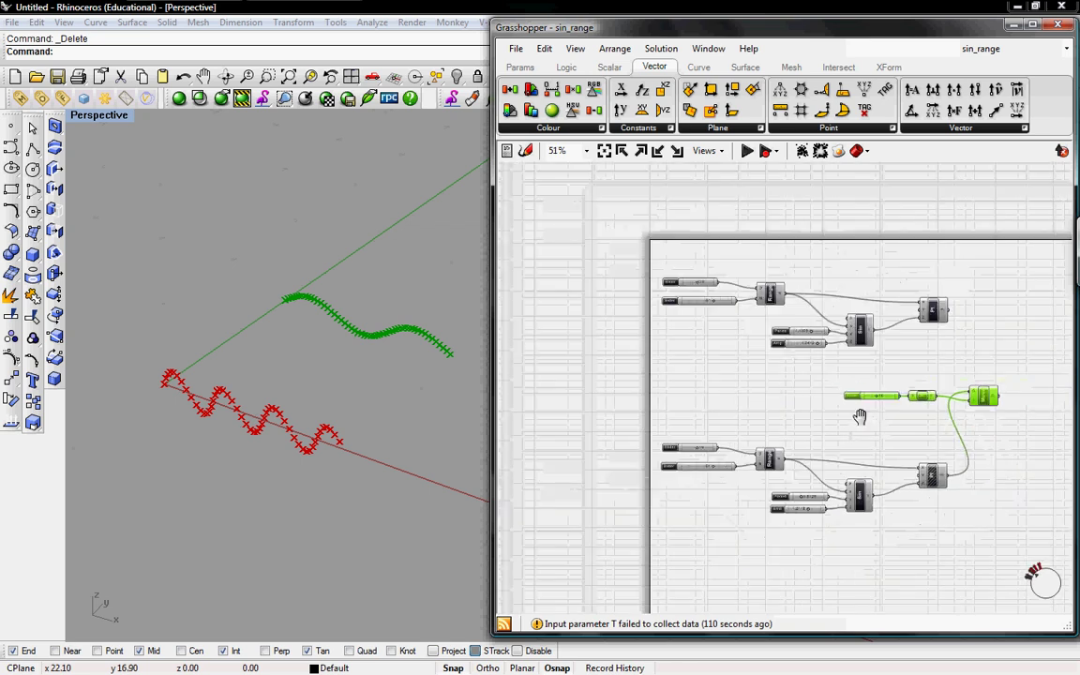
pyautogui.moveTo(907, 492); pyautogui.dragTo(585, 390)
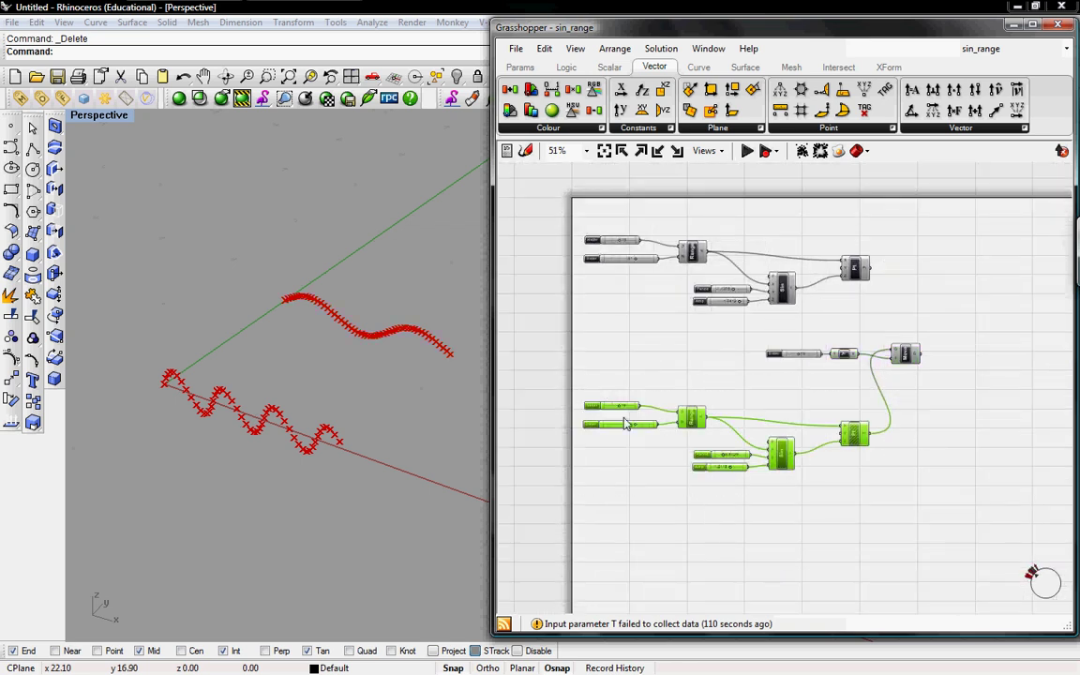
pyautogui.moveTo(692, 419); pyautogui.dragTo(693, 460)
pyautogui.click(790, 395)
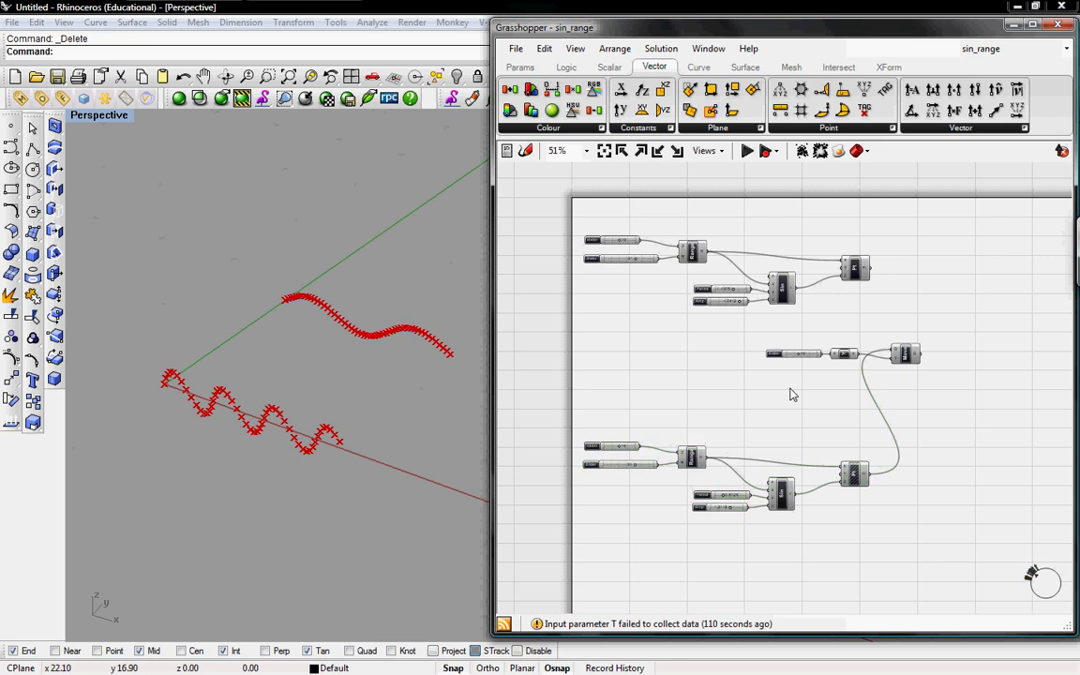
# - Box-select the offset slider and Move row and drag it to the right
pyautogui.moveTo(950, 393); pyautogui.dragTo(753, 336)
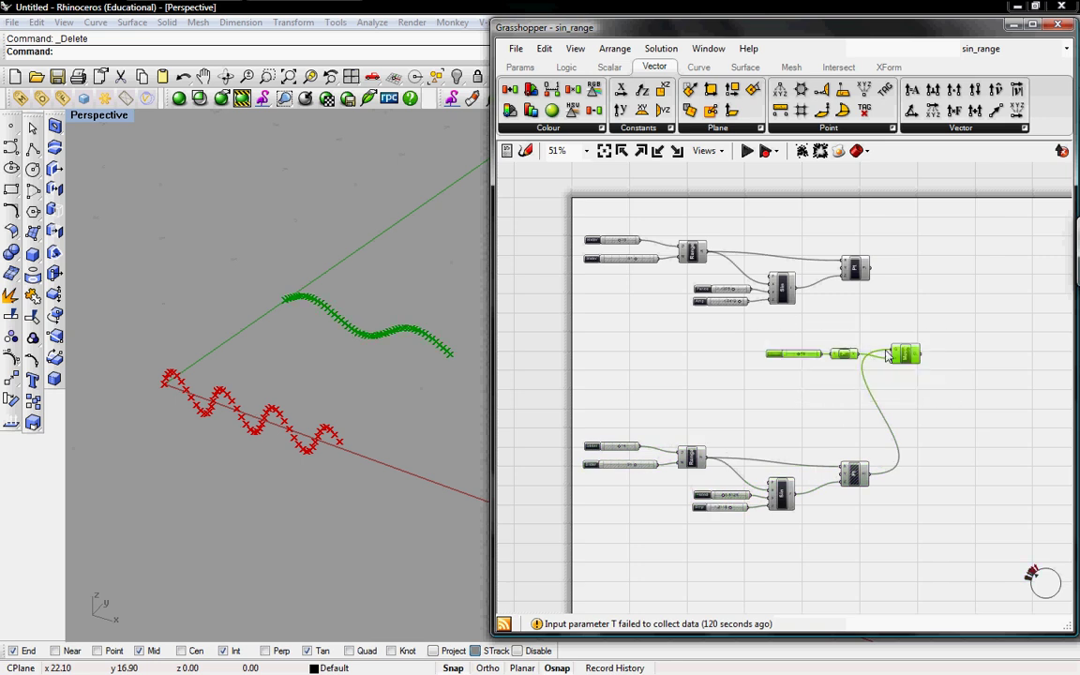
pyautogui.moveTo(908, 364); pyautogui.dragTo(962, 379)
pyautogui.click(933, 320)
pyautogui.moveTo(932, 321); pyautogui.dragTo(835, 341, button='right')
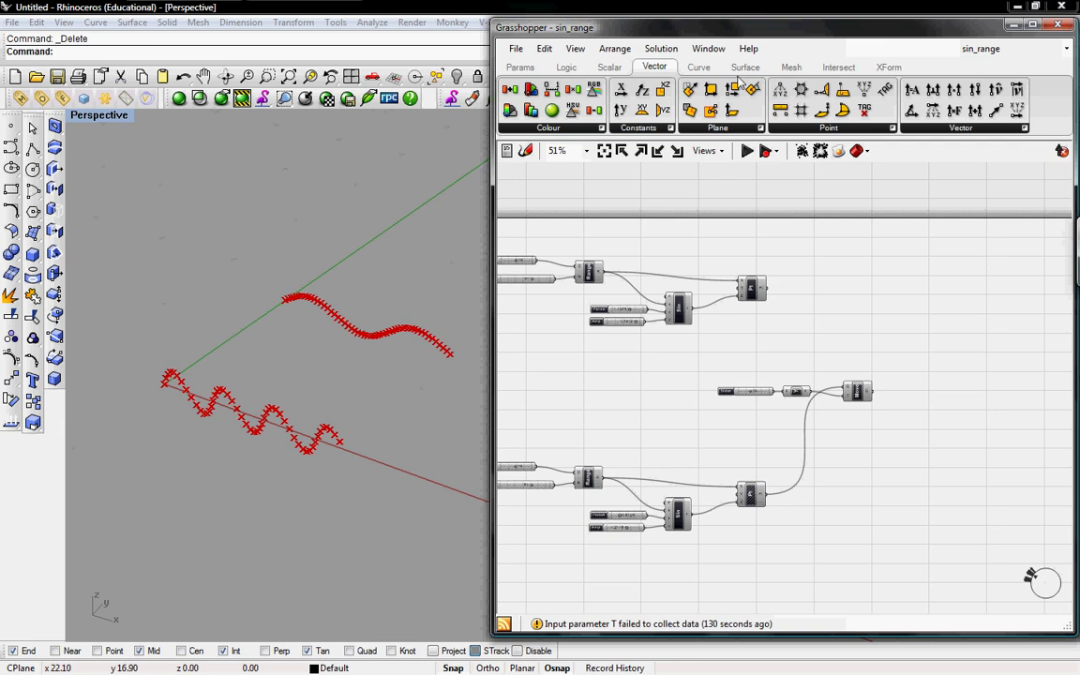
# - Place a Line component from Curve > Primitive beside the Pt and Move components
pyautogui.click(698, 67)
pyautogui.click(793, 130)
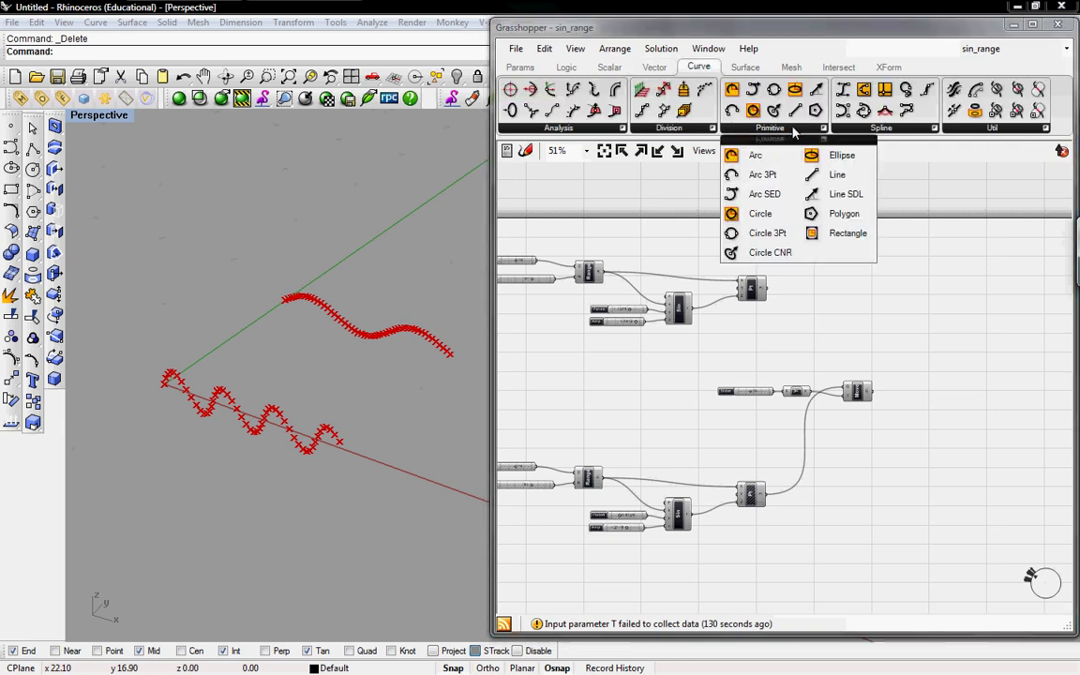
pyautogui.moveTo(837, 175); pyautogui.dragTo(843, 321)
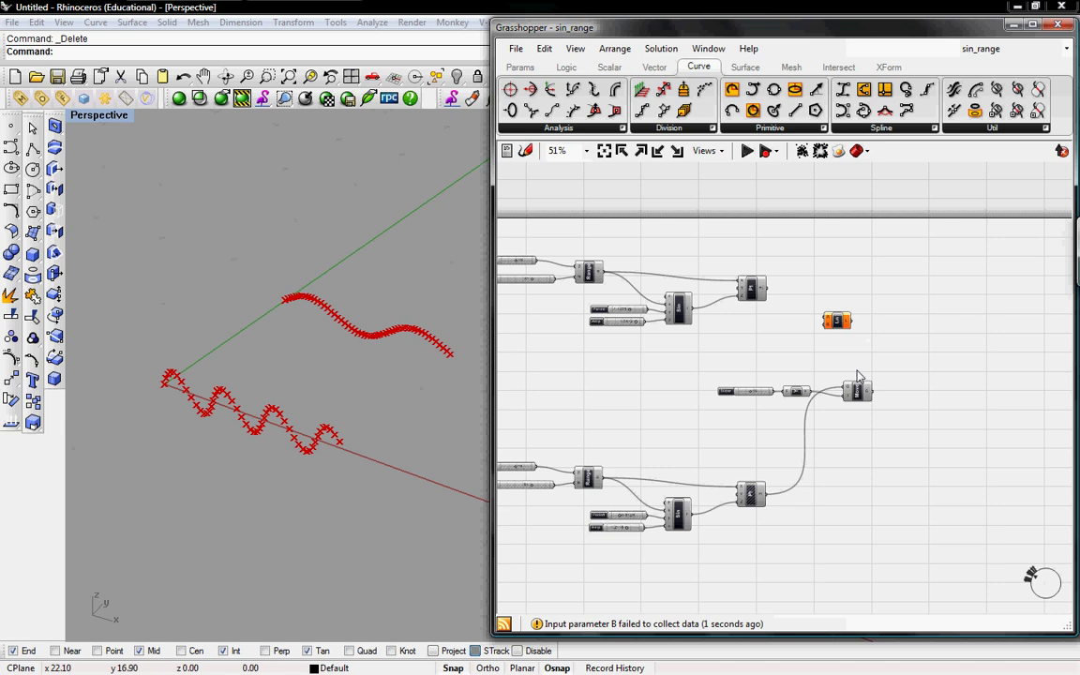
pyautogui.scroll(3, 855, 345)
pyautogui.moveTo(853, 345); pyautogui.dragTo(875, 410, button='right')
pyautogui.click(661, 320)
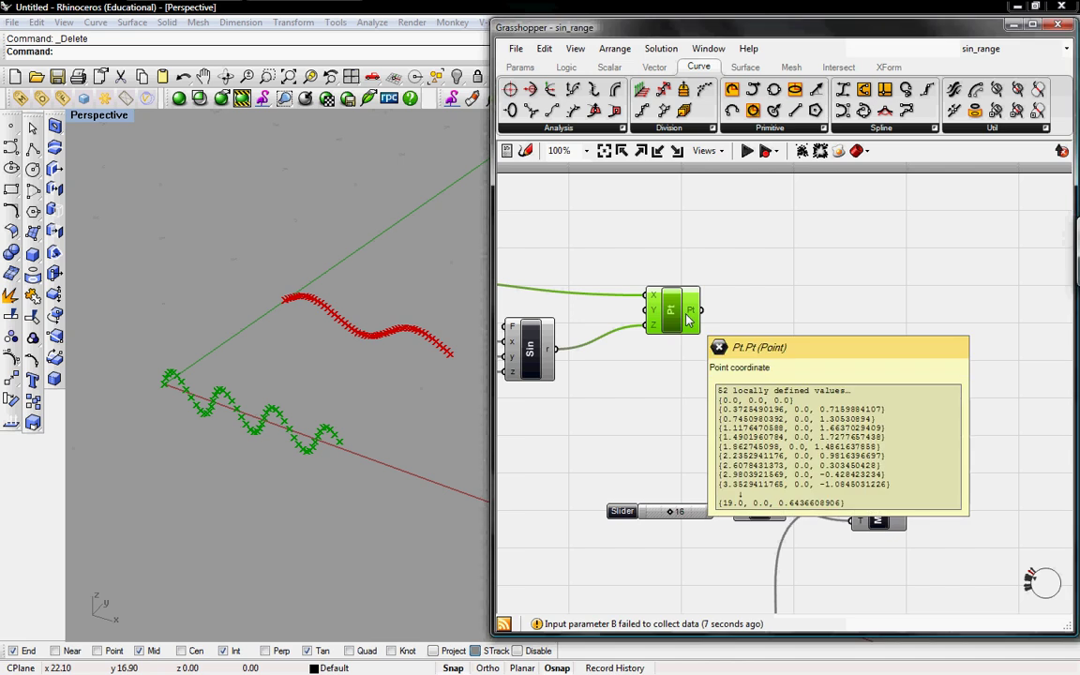
pyautogui.moveTo(836, 378); pyautogui.dragTo(853, 378)
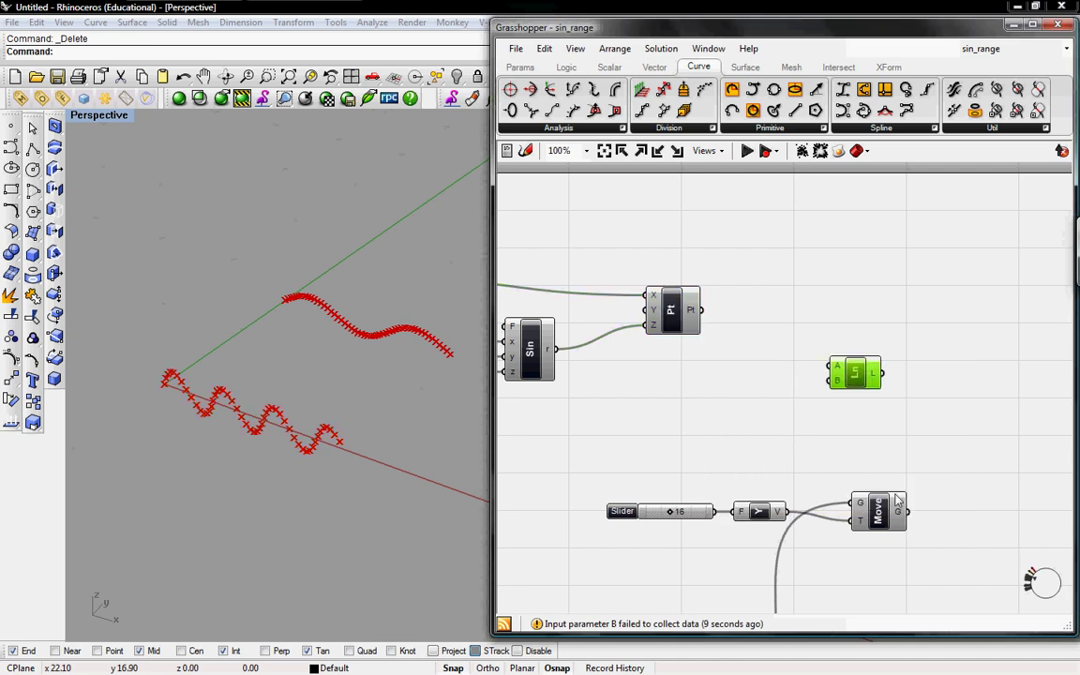
# - Wire the upper Pt output into Line's A and Move's G output into B
pyautogui.click(884, 507)
pyautogui.click(856, 380)
pyautogui.moveTo(838, 373)
pyautogui.click(795, 379)
pyautogui.moveTo(832, 366); pyautogui.dragTo(703, 310)
pyautogui.moveTo(833, 381); pyautogui.dragTo(888, 504)
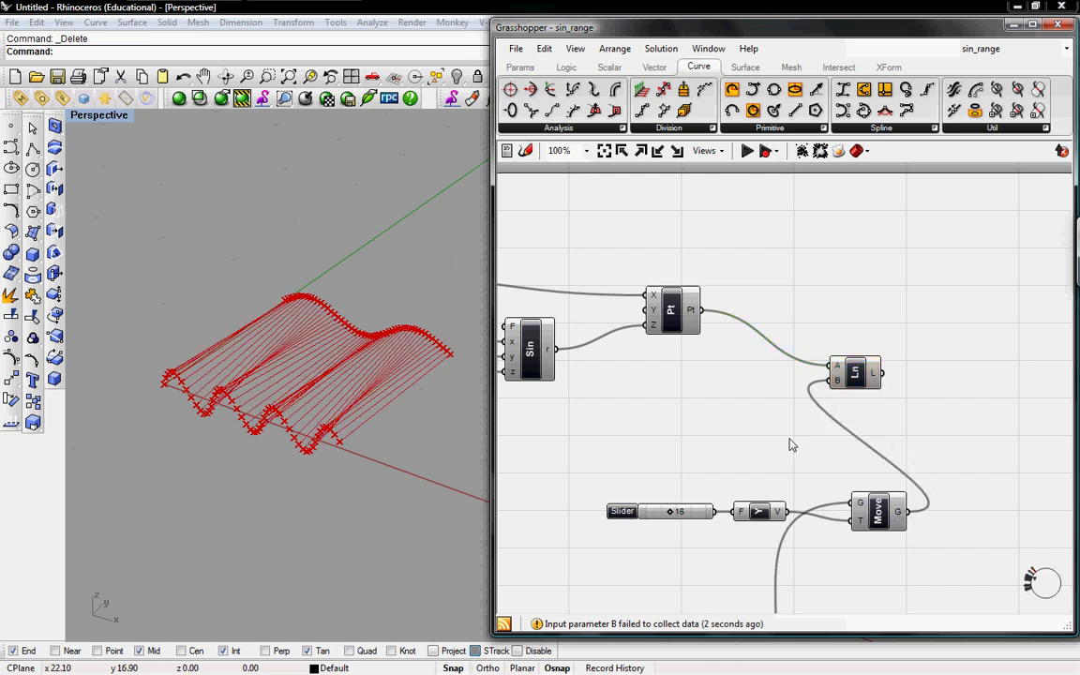
pyautogui.moveTo(307, 328); pyautogui.dragTo(354, 357, button='right')
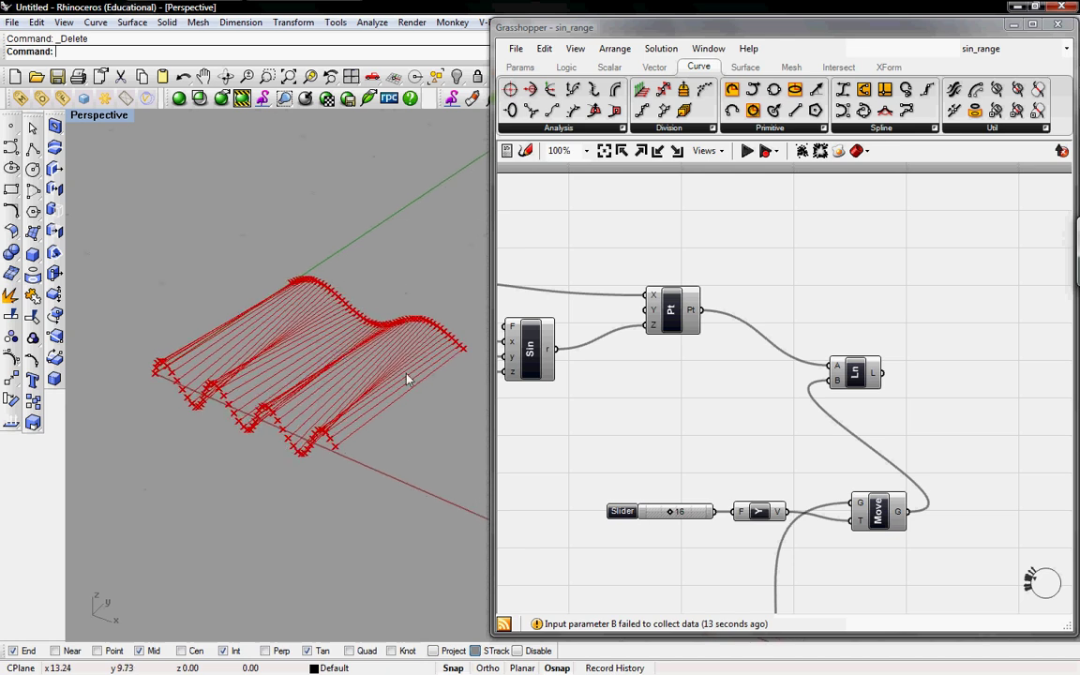
# - Change the upper wave's Period slider to 1.1125
pyautogui.moveTo(590, 404); pyautogui.dragTo(727, 409, button='right')
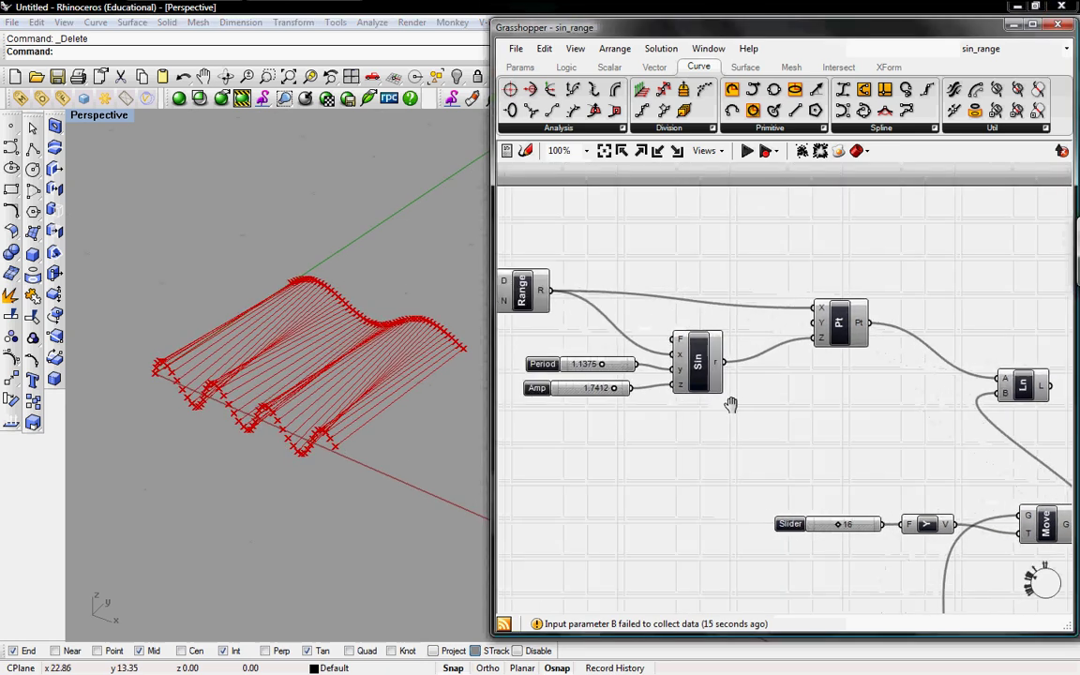
pyautogui.moveTo(601, 364); pyautogui.dragTo(617, 387)
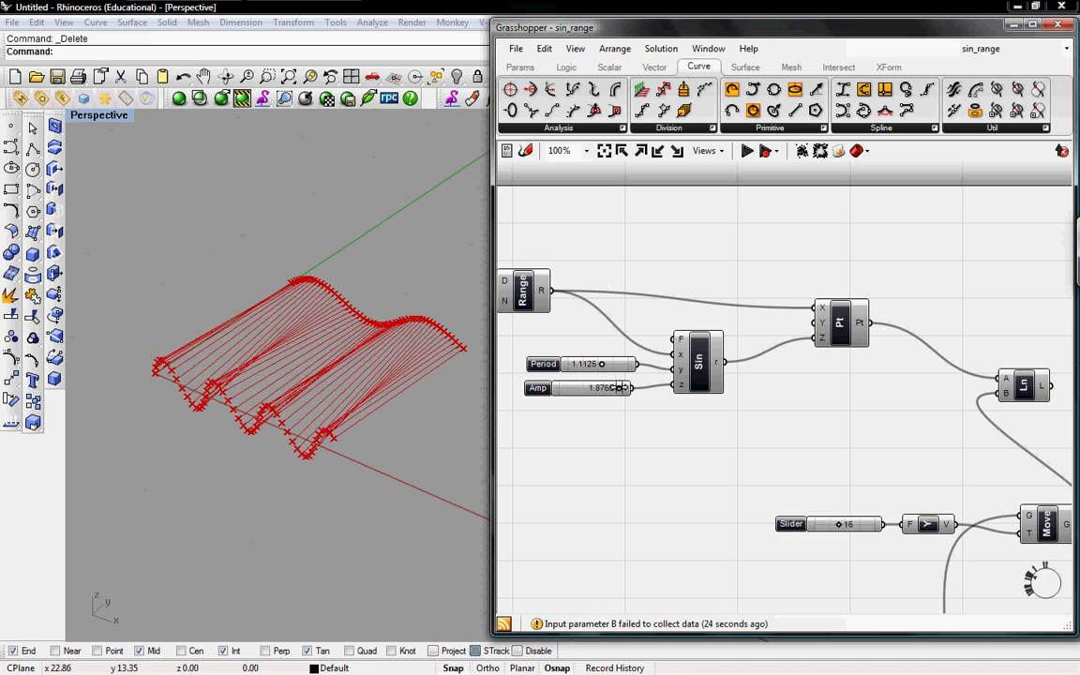
pyautogui.moveTo(608, 446); pyautogui.dragTo(819, 422, button='right')
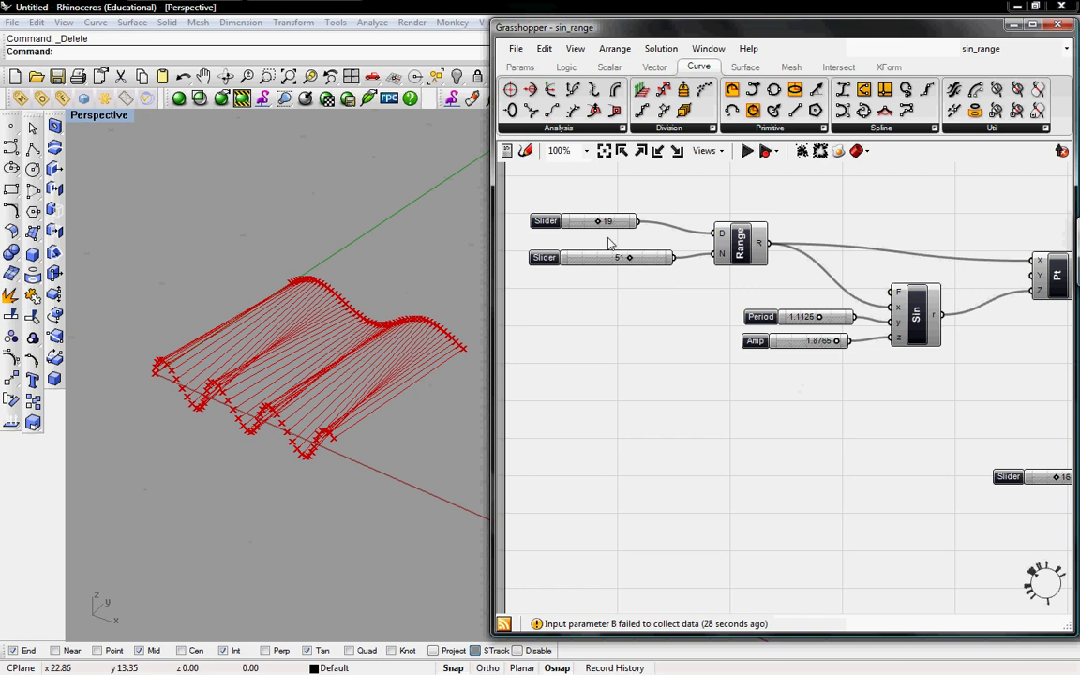
pyautogui.moveTo(609, 244); pyautogui.dragTo(610, 272, button='right')
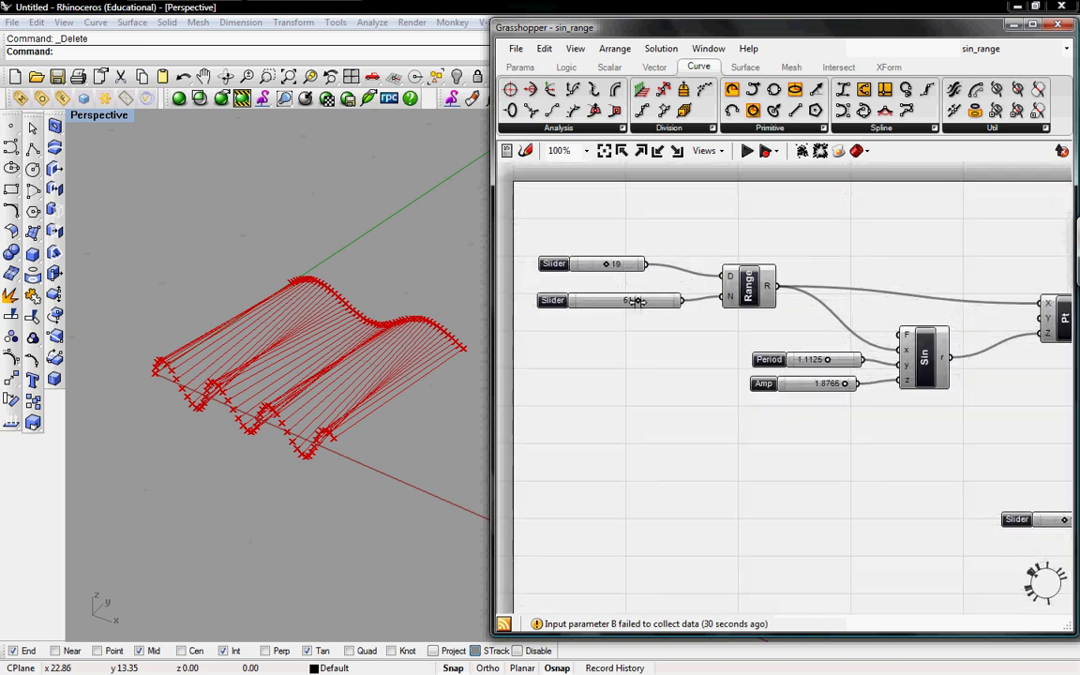
# - Adjust the Range point-count sliders (51 to 50, 19 to 15) and orbit to review the lines
pyautogui.moveTo(637, 300); pyautogui.dragTo(616, 263)
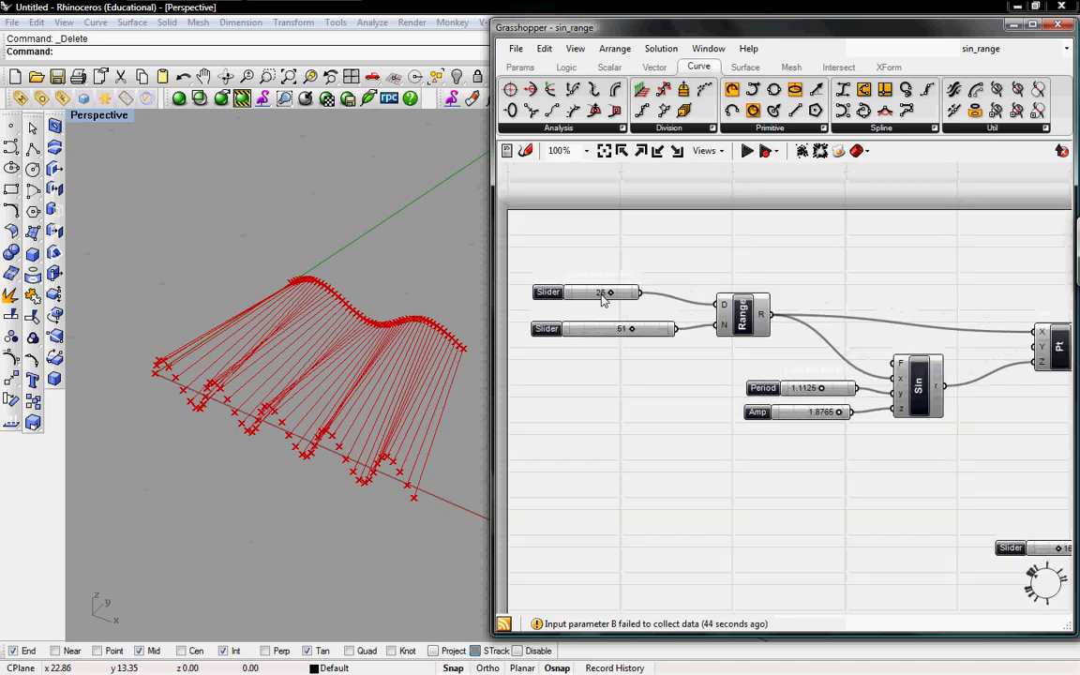
pyautogui.scroll(2, 603, 298)
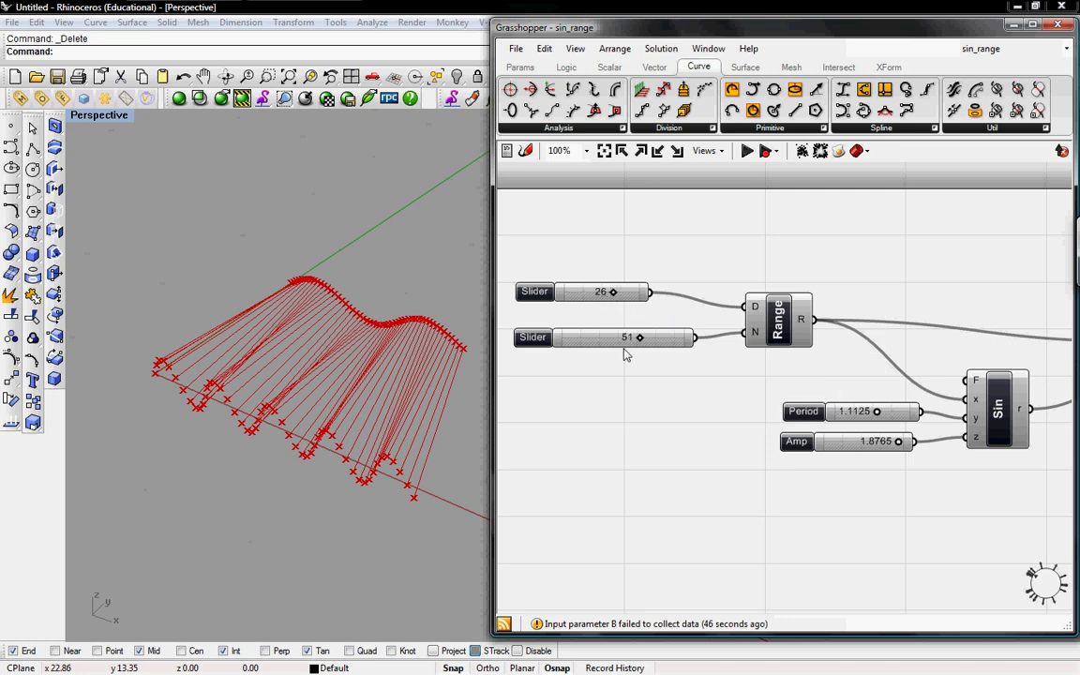
pyautogui.moveTo(638, 338); pyautogui.dragTo(636, 338)
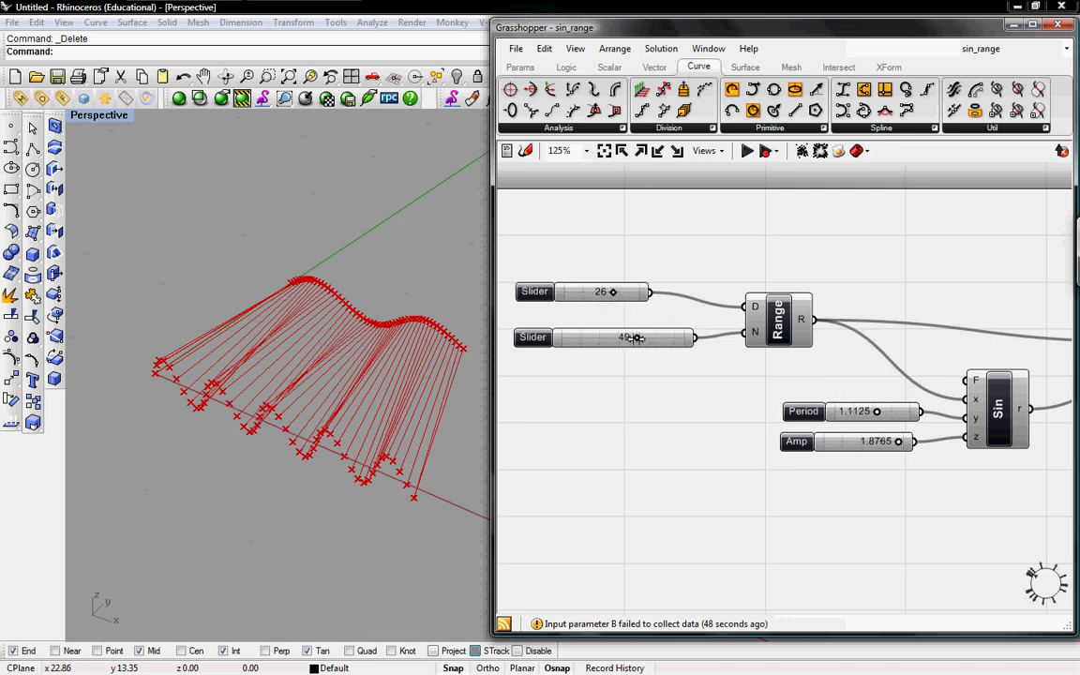
pyautogui.moveTo(643, 339); pyautogui.dragTo(722, 395, button='right')
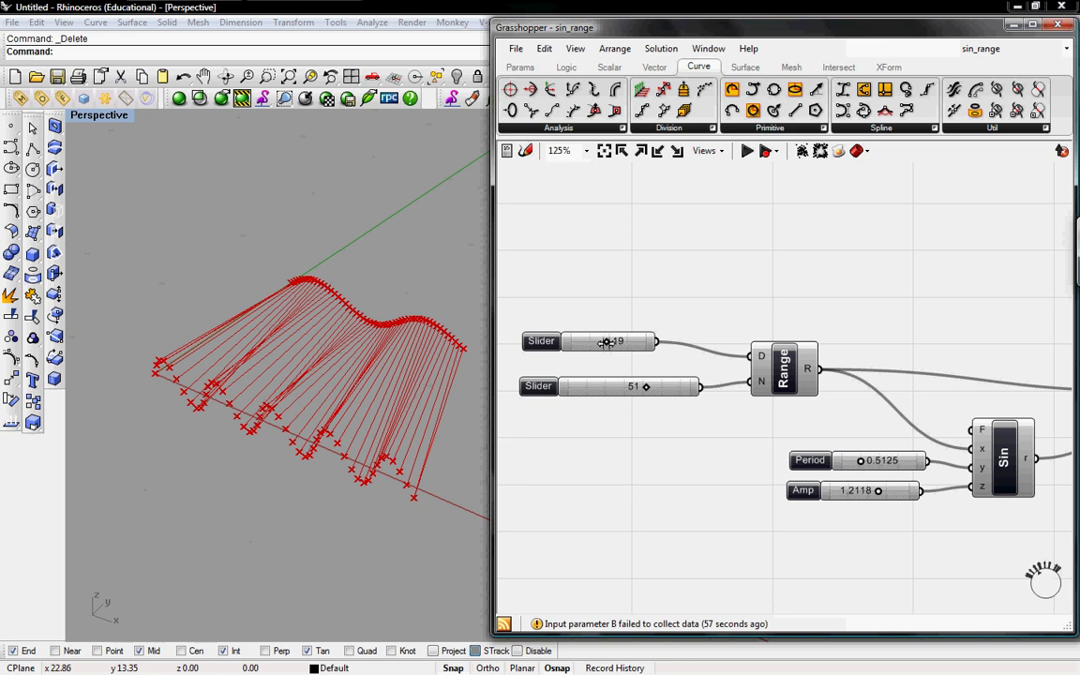
pyautogui.moveTo(607, 342); pyautogui.dragTo(600, 342)
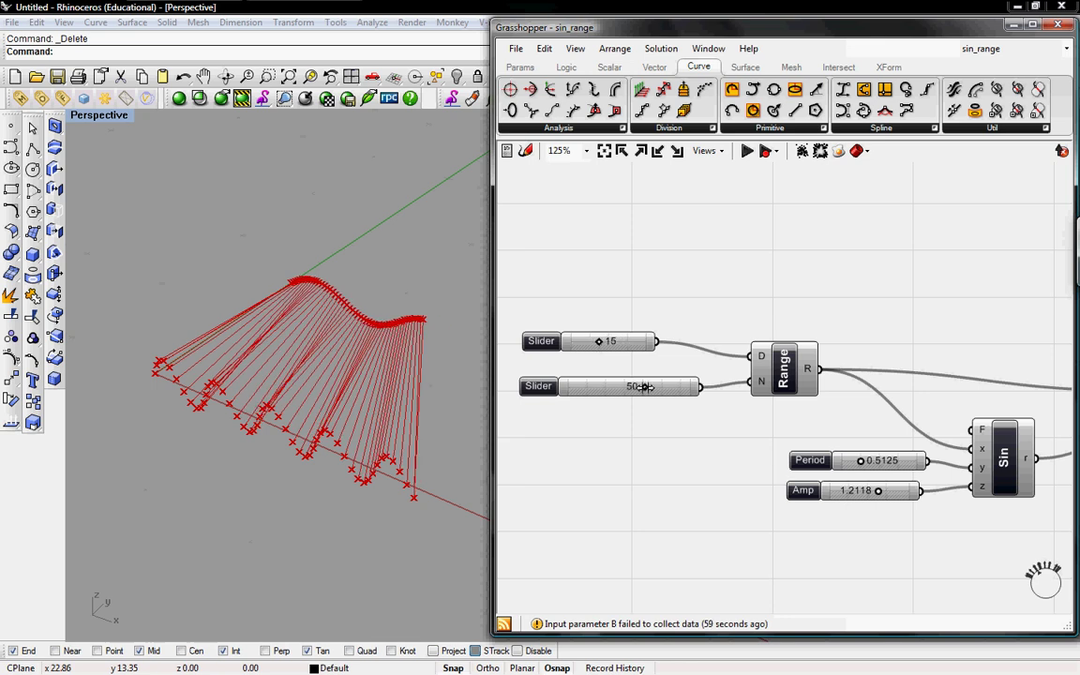
pyautogui.moveTo(643, 386)
pyautogui.mouseDown()
pyautogui.moveTo(634, 386)
pyautogui.moveTo(646, 387)
pyautogui.mouseUp()
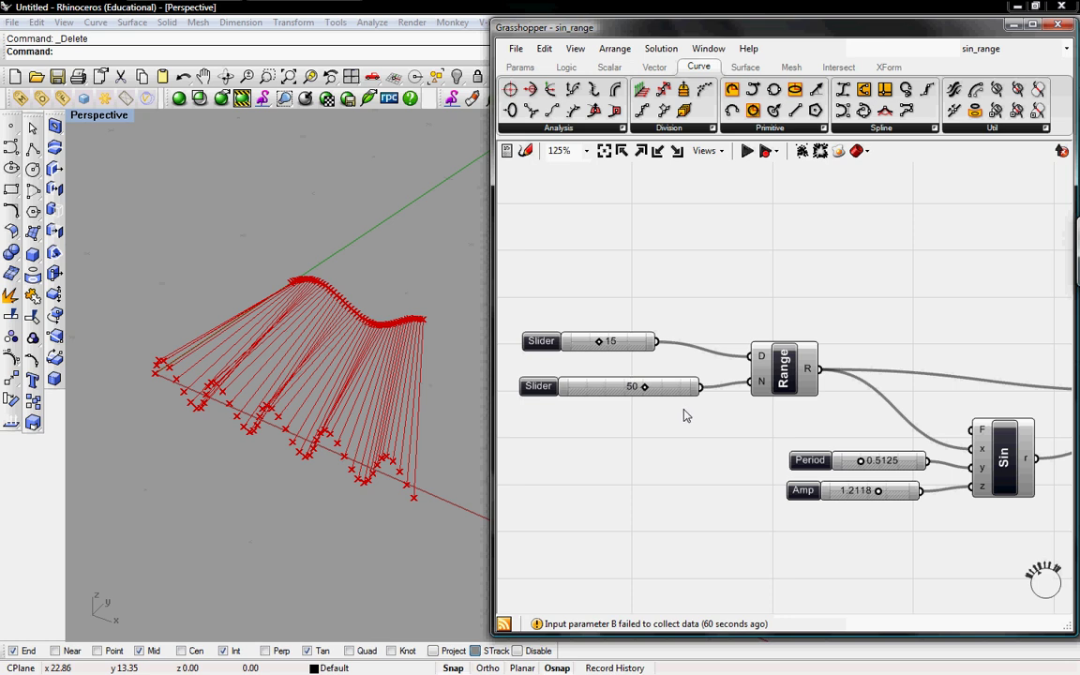
pyautogui.moveTo(598, 342); pyautogui.dragTo(609, 343)
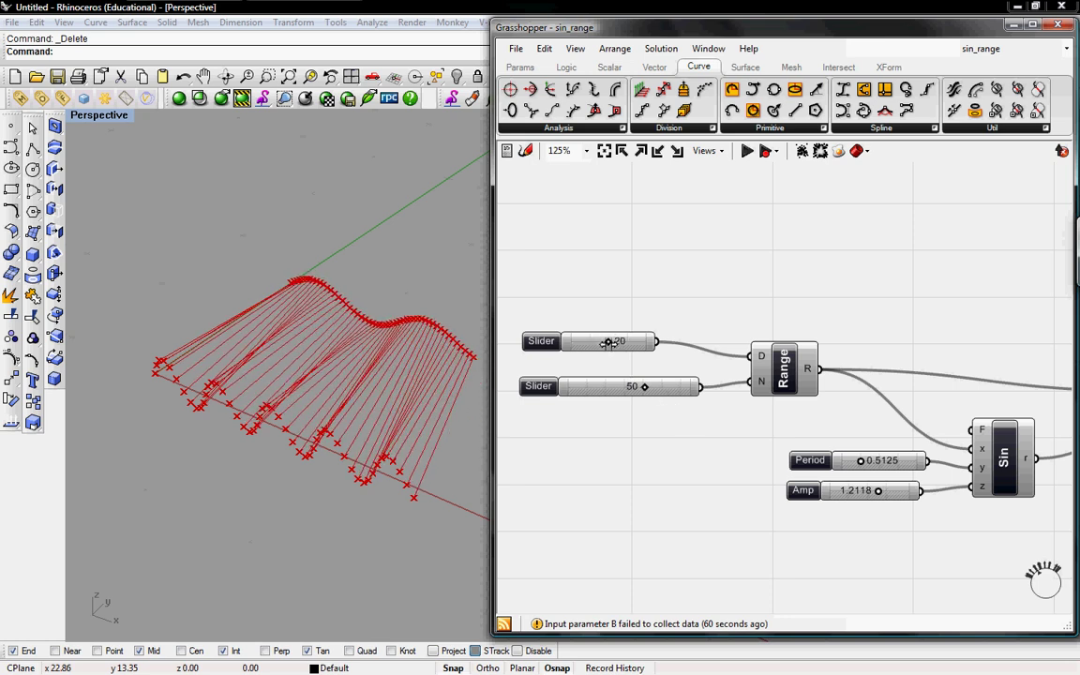
pyautogui.moveTo(377, 367)
pyautogui.mouseDown(button='right')
pyautogui.moveTo(393, 333)
pyautogui.moveTo(385, 367)
pyautogui.moveTo(435, 296)
pyautogui.moveTo(446, 315)
pyautogui.moveTo(434, 359)
pyautogui.moveTo(381, 362)
pyautogui.moveTo(392, 374)
pyautogui.mouseUp(button='right')
pyautogui.moveTo(692, 309); pyautogui.dragTo(723, 391, button='right')
pyautogui.scroll(-3, 705, 414)
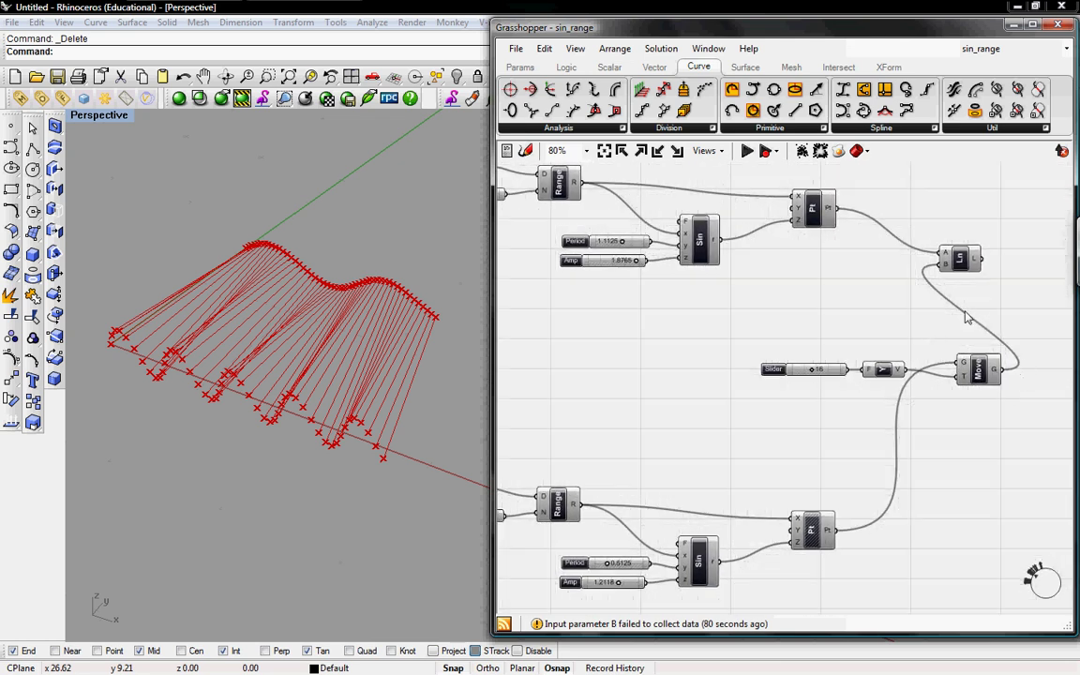
# - Make room beside the Line component and add a Loft from Surface > Freeform
pyautogui.moveTo(967, 319); pyautogui.dragTo(811, 325, button='right')
pyautogui.moveTo(796, 287); pyautogui.dragTo(834, 292)
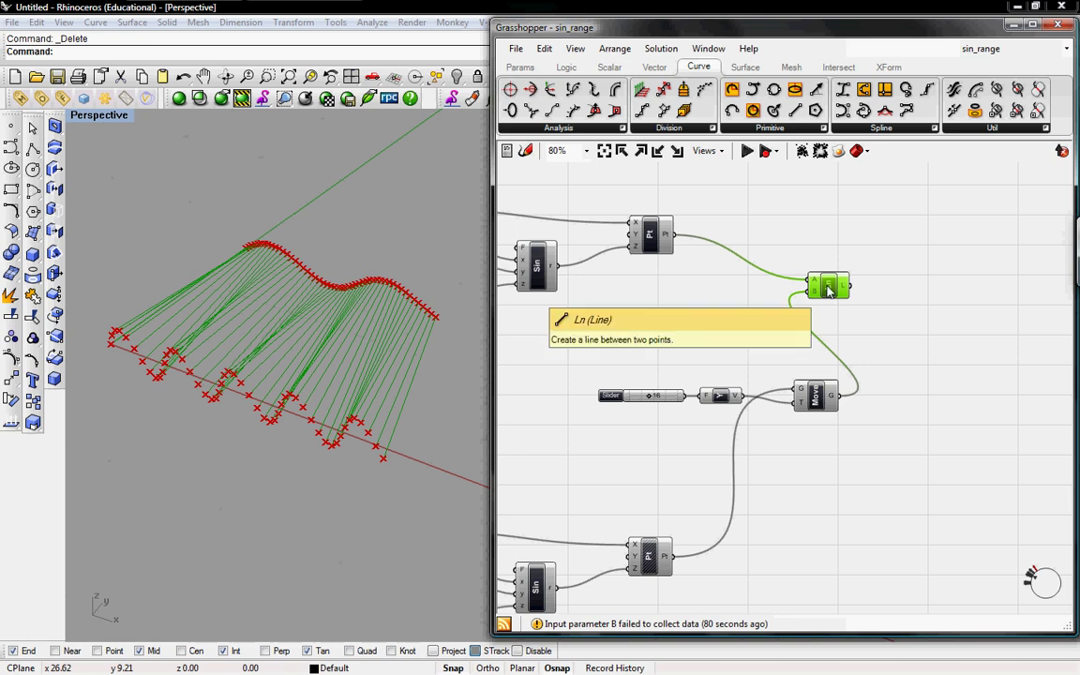
pyautogui.moveTo(825, 291); pyautogui.dragTo(765, 291, button='right')
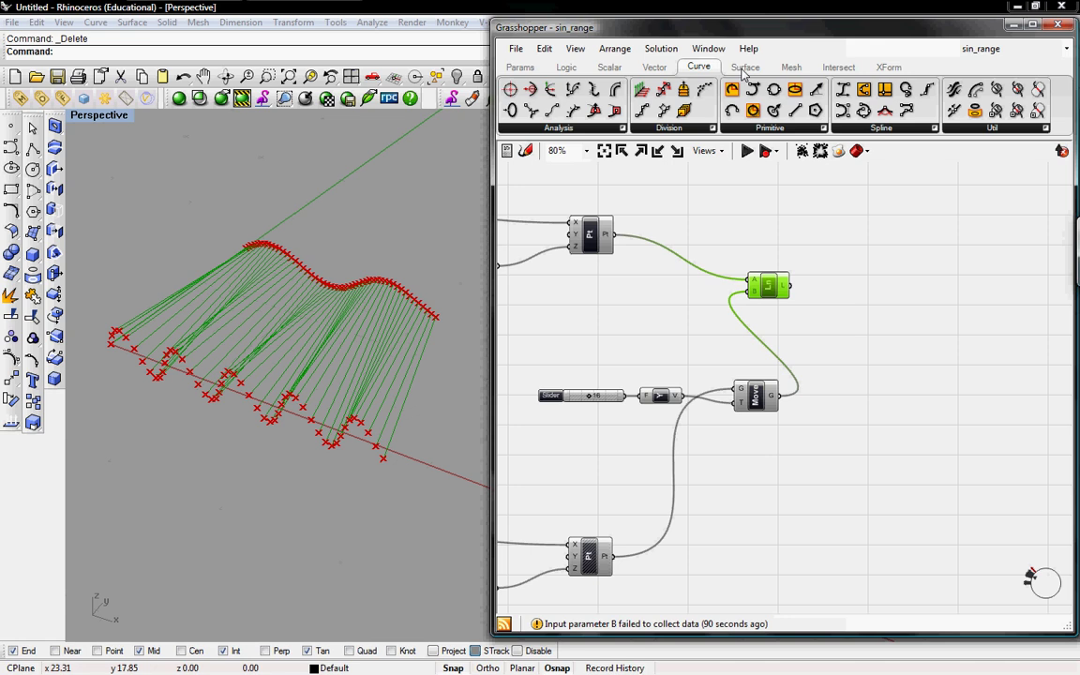
pyautogui.click(744, 68)
pyautogui.click(656, 127)
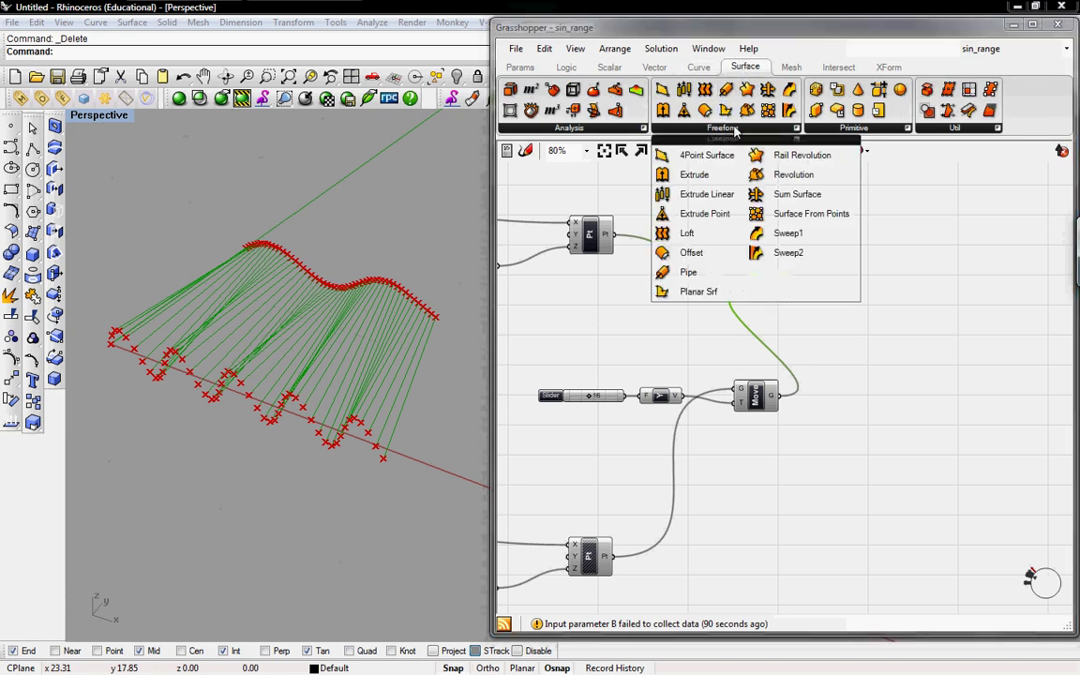
pyautogui.click(663, 233)
pyautogui.click(881, 335)
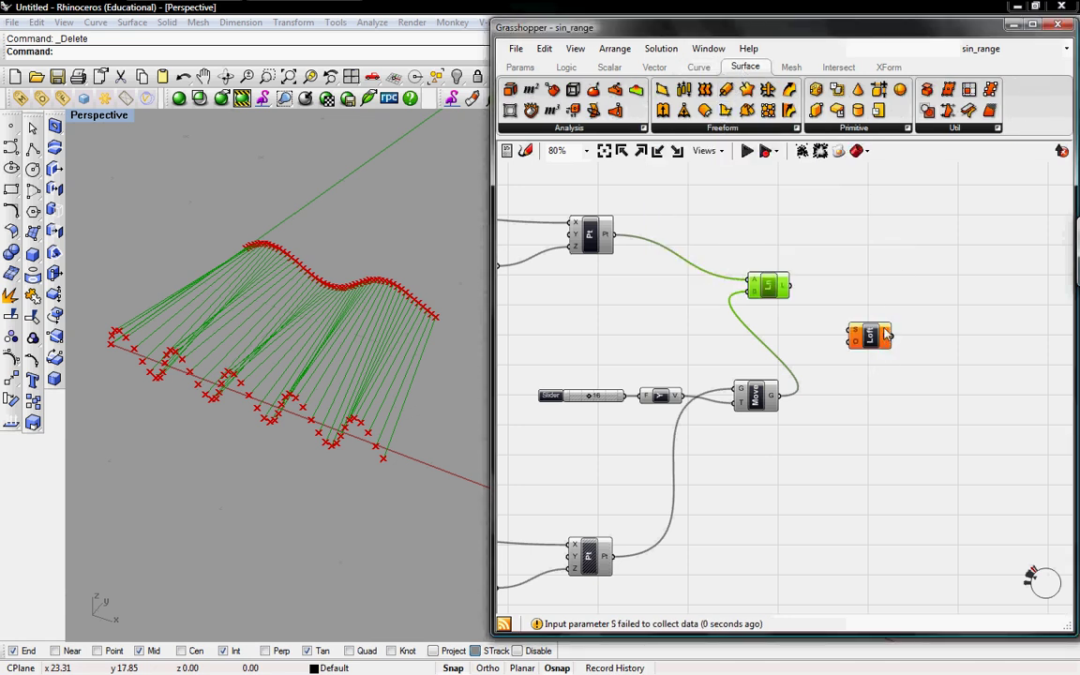
pyautogui.moveTo(888, 334); pyautogui.dragTo(843, 307, button='right')
# - Wire the Line output into Loft's S input to form the green wavy surface
pyautogui.click(816, 353)
pyautogui.moveTo(814, 356); pyautogui.dragTo(832, 336)
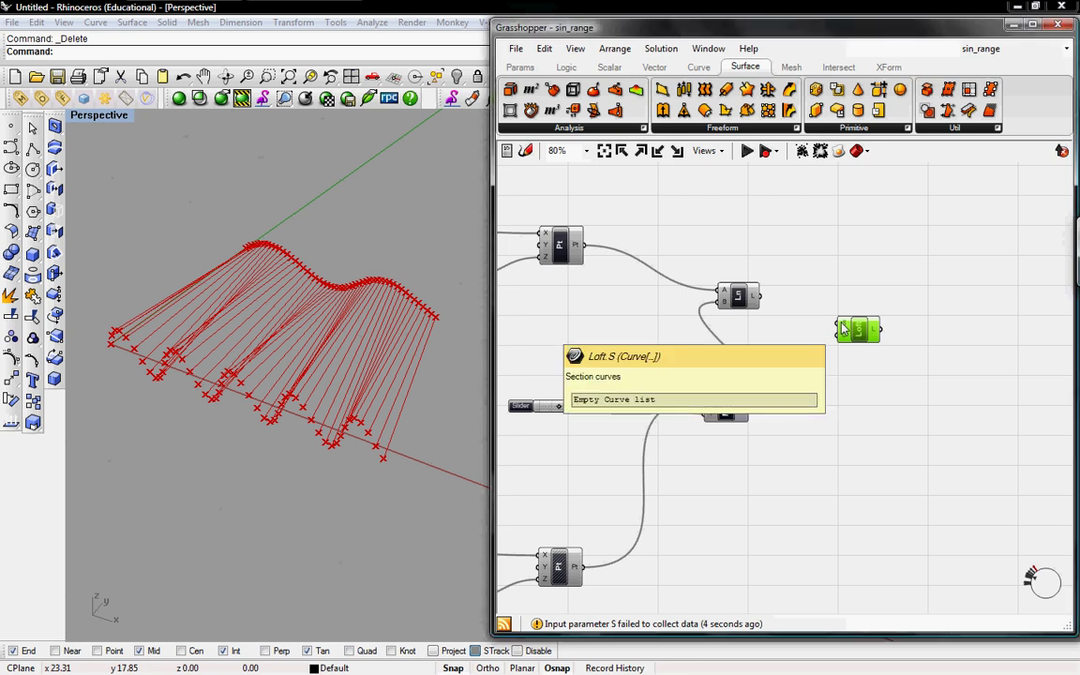
pyautogui.moveTo(842, 327); pyautogui.dragTo(751, 296)
pyautogui.moveTo(451, 354)
pyautogui.mouseDown(button='right')
pyautogui.moveTo(367, 340)
pyautogui.moveTo(379, 265)
pyautogui.moveTo(425, 273)
pyautogui.moveTo(422, 318)
pyautogui.moveTo(352, 323)
pyautogui.moveTo(330, 341)
pyautogui.moveTo(378, 312)
pyautogui.mouseUp(button='right')
pyautogui.moveTo(399, 322); pyautogui.dragTo(413, 342, button='right')
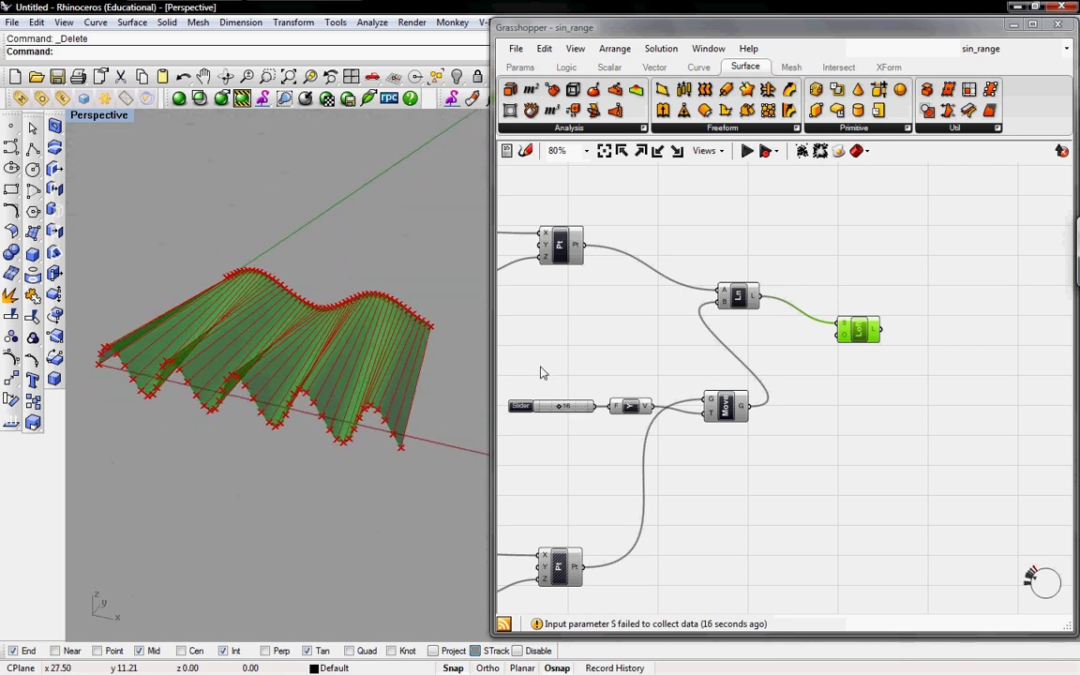
# - Change the copied lower wave's Period and Amp slider values so the loft's far wavy edge reshapes
pyautogui.moveTo(598, 359); pyautogui.dragTo(767, 357, button='right')
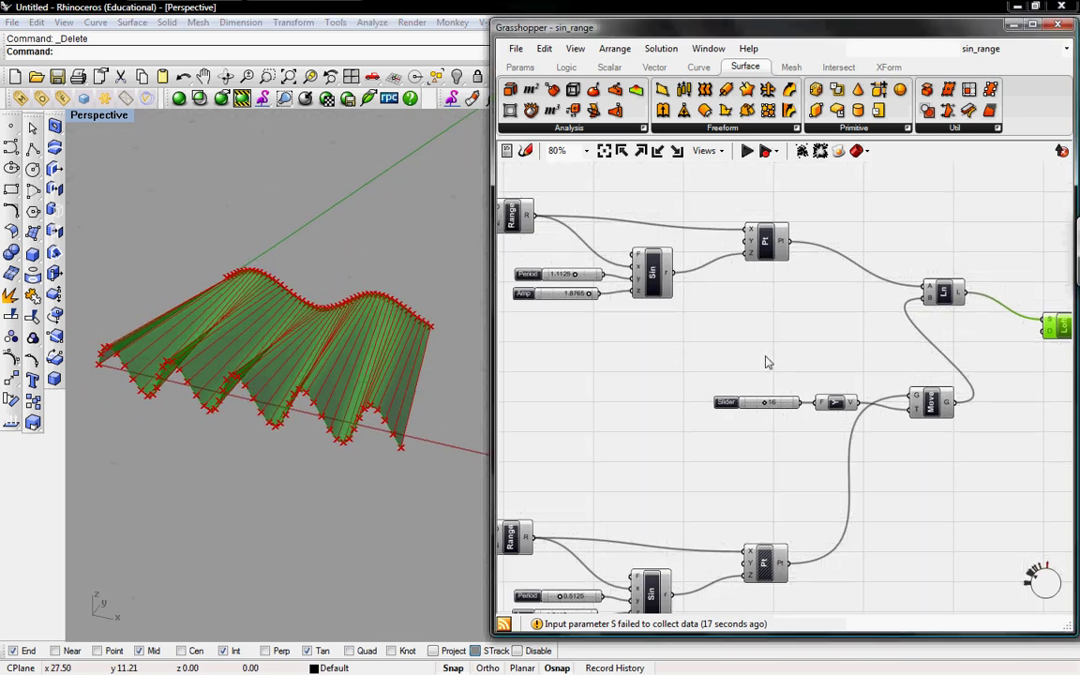
pyautogui.scroll(-3, 701, 346)
pyautogui.moveTo(705, 390); pyautogui.dragTo(737, 382, button='right')
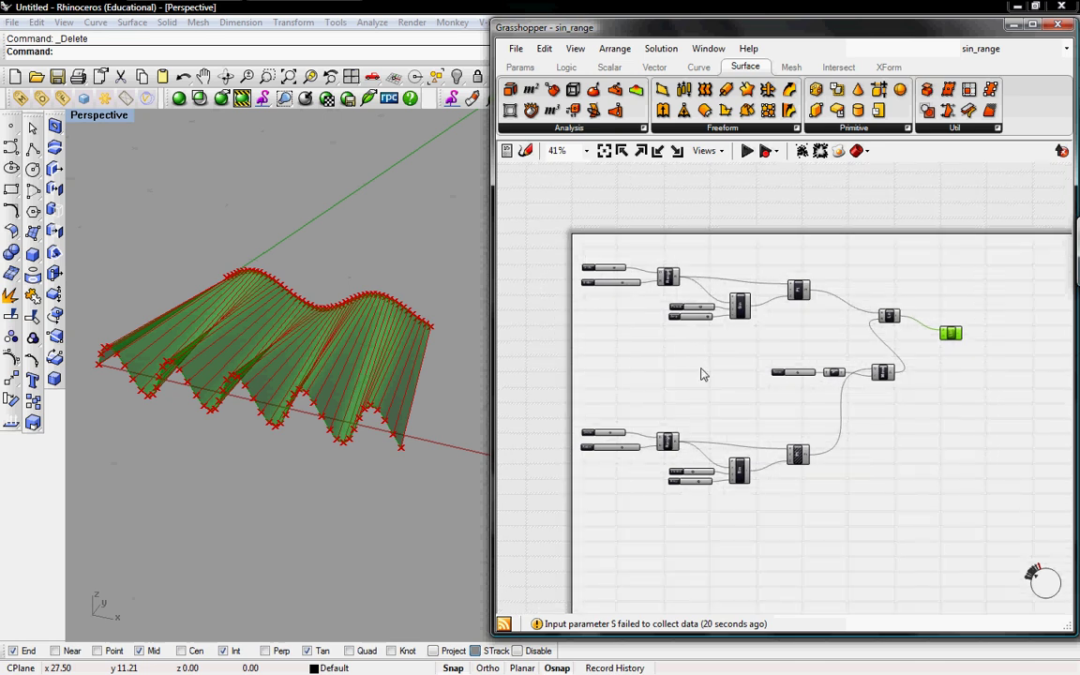
pyautogui.scroll(1, 685, 489)
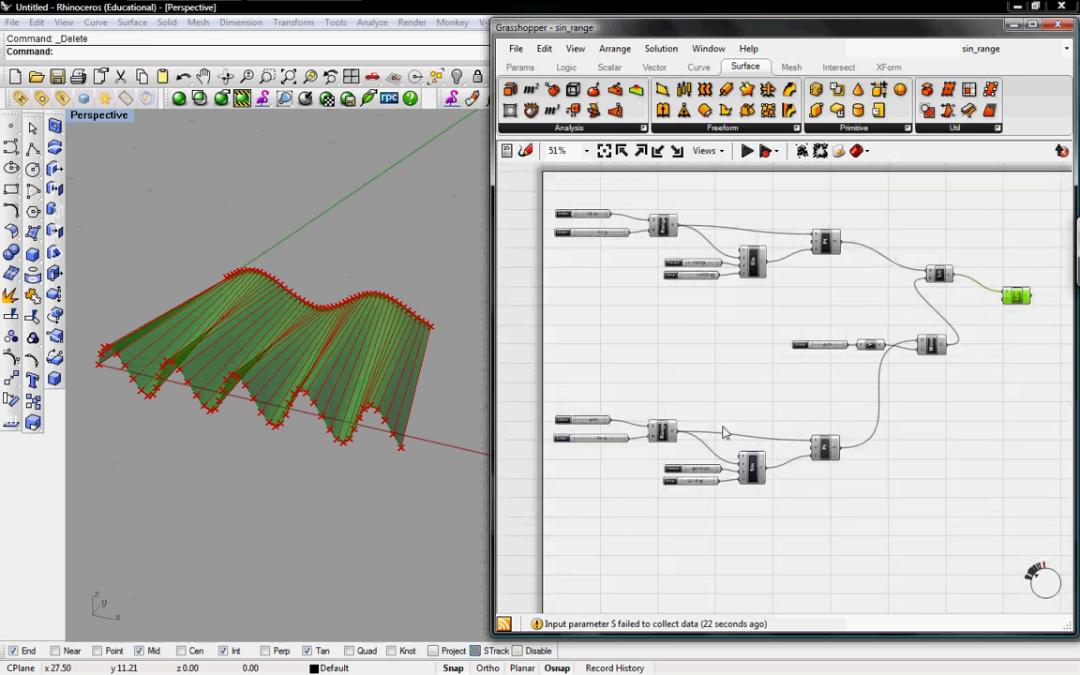
pyautogui.moveTo(656, 427); pyautogui.dragTo(739, 413, button='right')
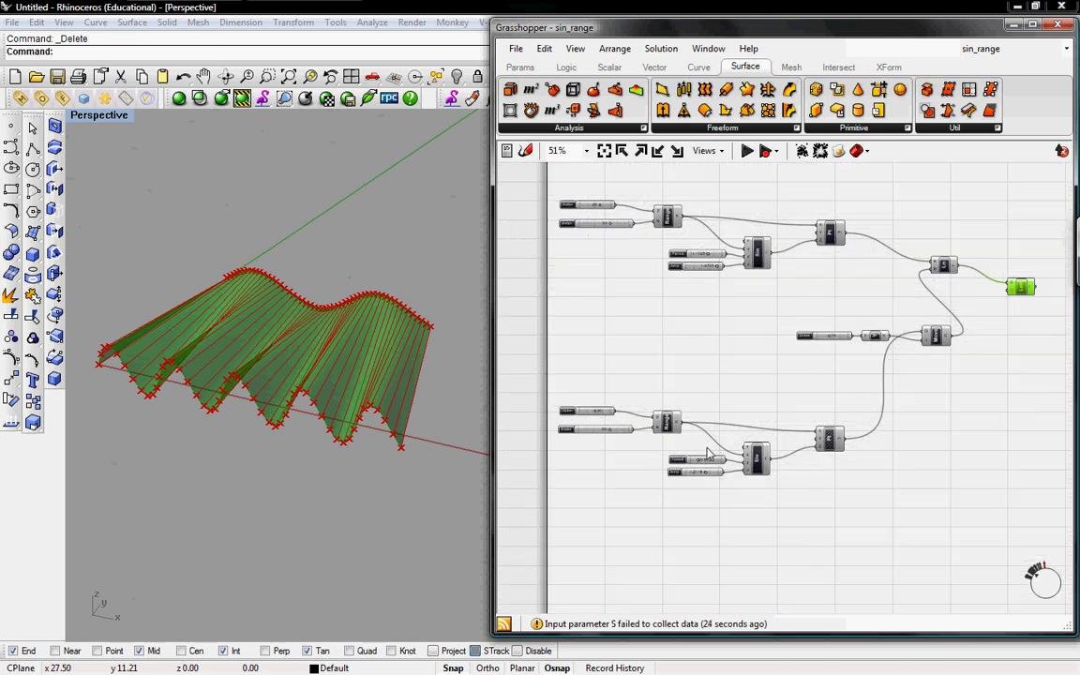
pyautogui.moveTo(705, 453); pyautogui.dragTo(723, 447, button='right')
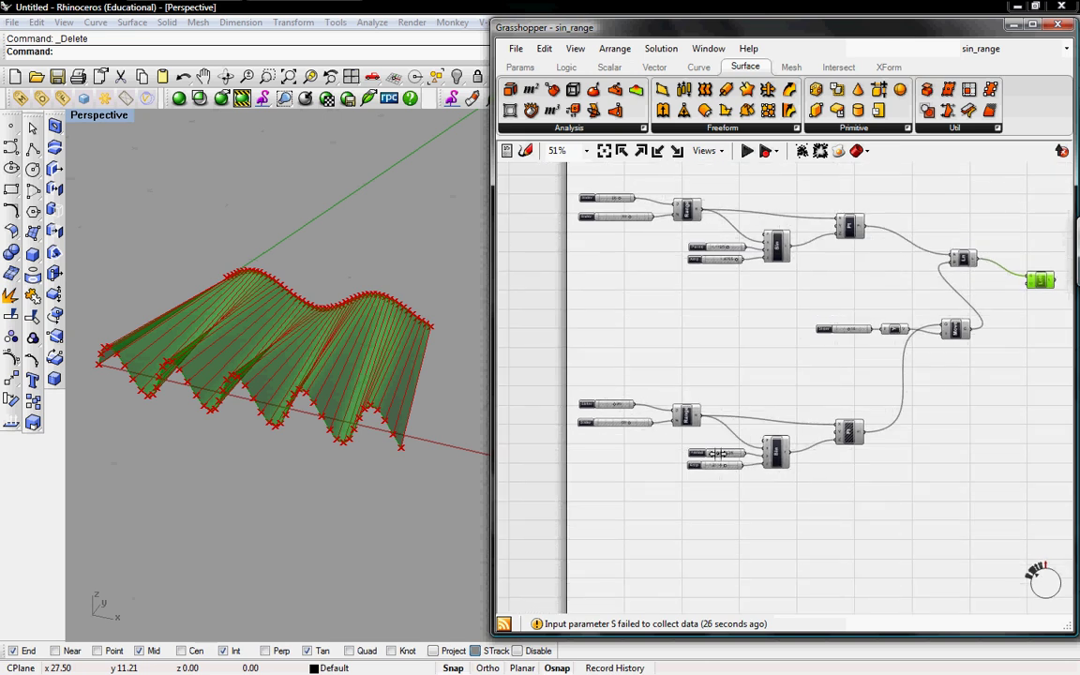
pyautogui.moveTo(717, 453)
pyautogui.mouseDown()
pyautogui.moveTo(741, 465)
pyautogui.moveTo(722, 460)
pyautogui.mouseUp()
pyautogui.click(722, 466)
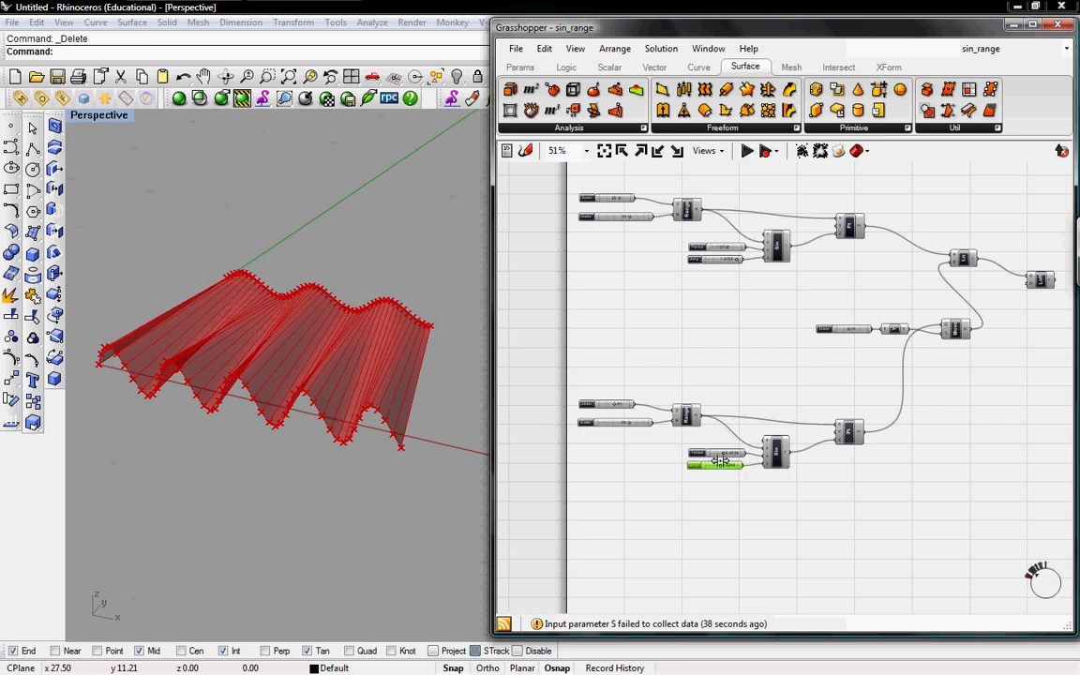
pyautogui.moveTo(742, 351); pyautogui.dragTo(716, 368, button='right')
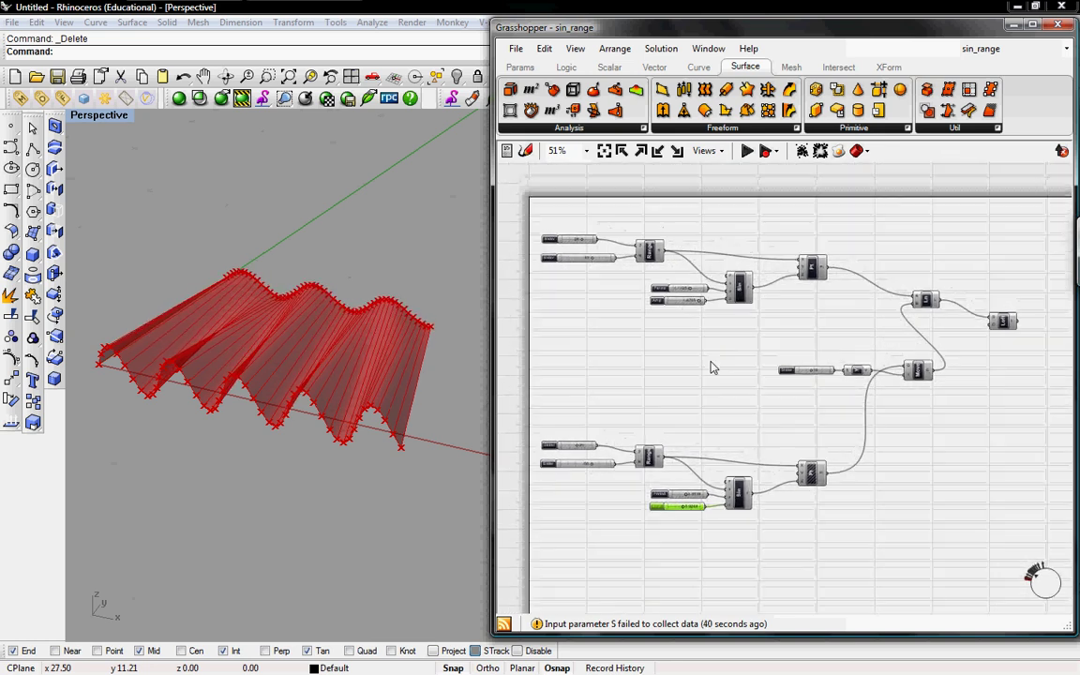
pyautogui.click(1032, 25)
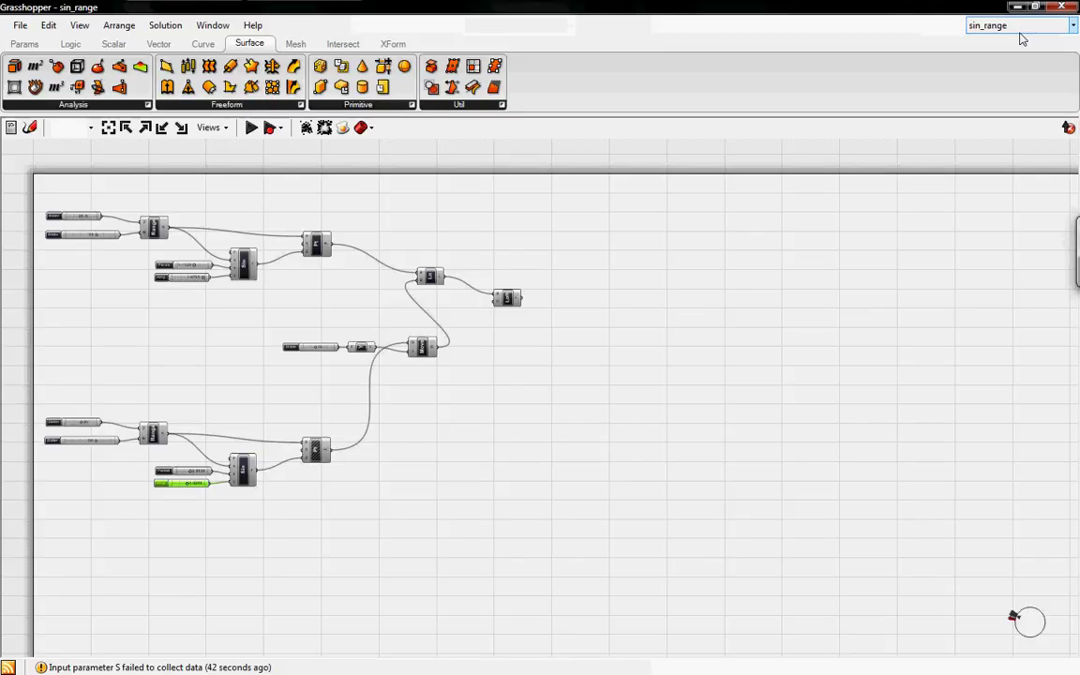
pyautogui.moveTo(422, 306); pyautogui.dragTo(539, 320, button='right')
pyautogui.scroll(3, 425, 333)
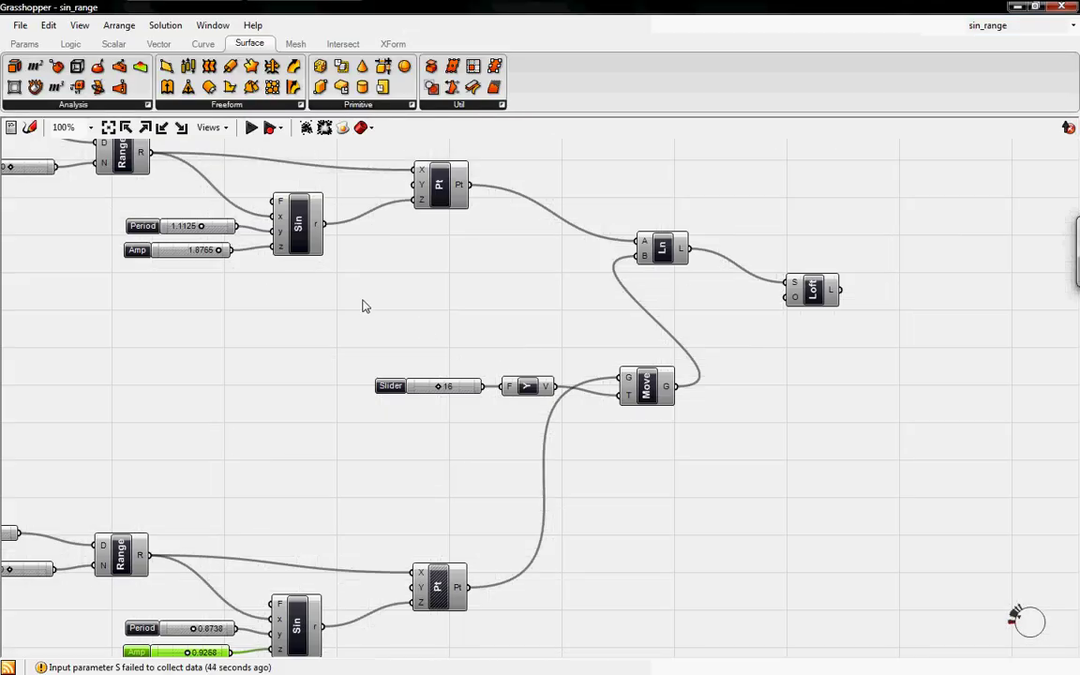
pyautogui.moveTo(537, 333)
pyautogui.mouseDown(button='right')
pyautogui.moveTo(545, 357)
pyautogui.moveTo(534, 326)
pyautogui.mouseUp(button='right')
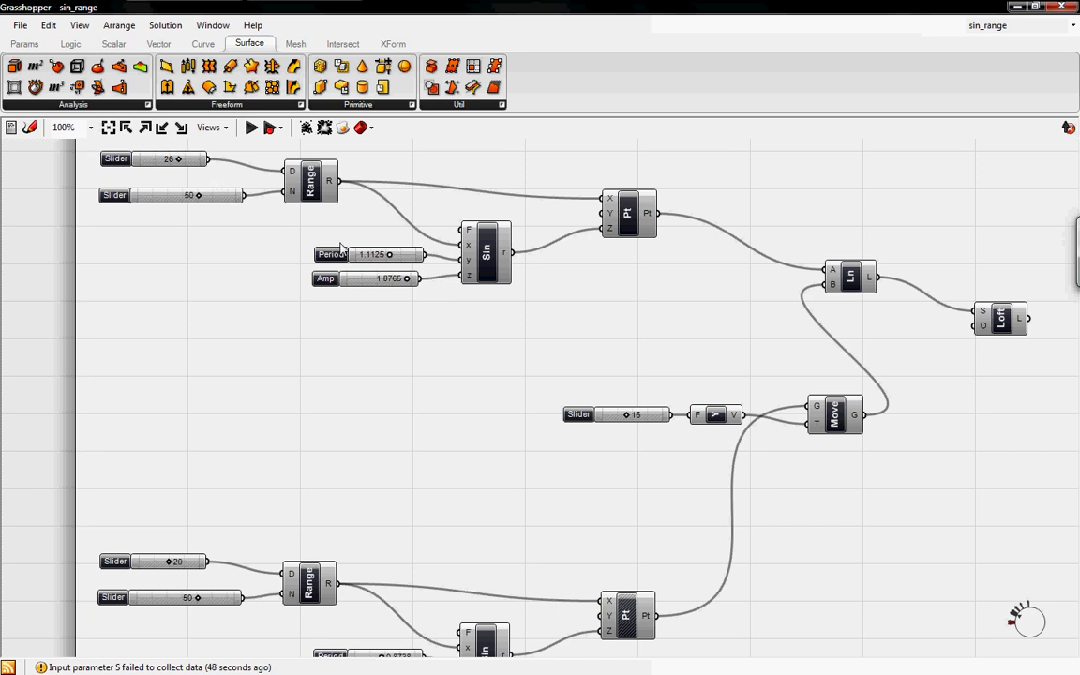
pyautogui.click(499, 275)
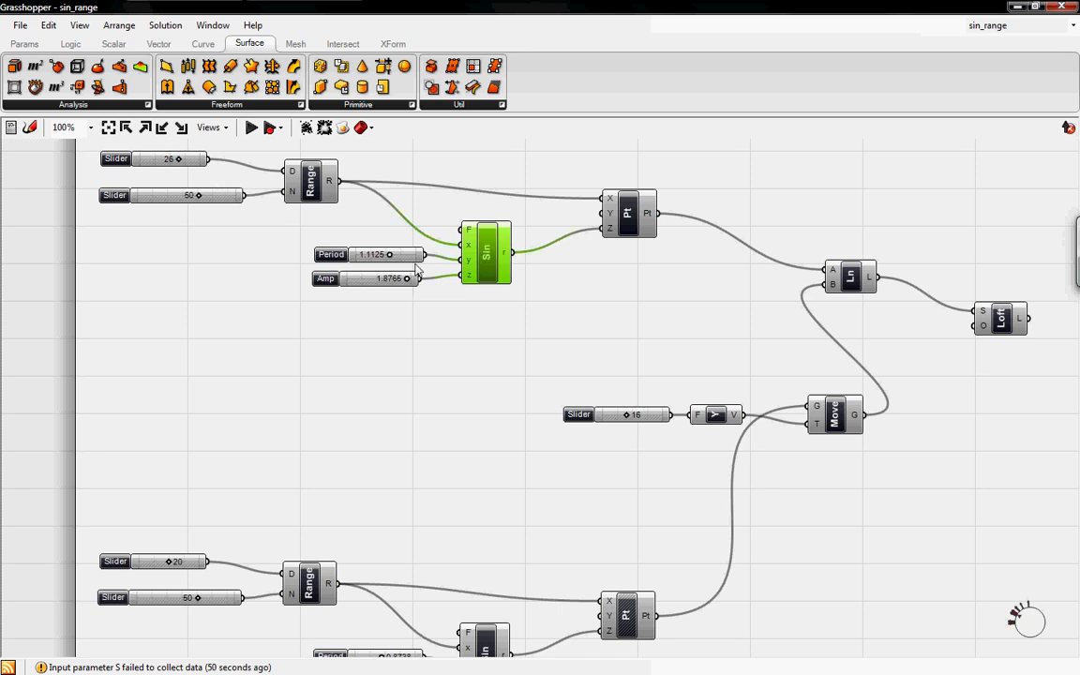
pyautogui.moveTo(416, 279); pyautogui.dragTo(554, 470, button='right')
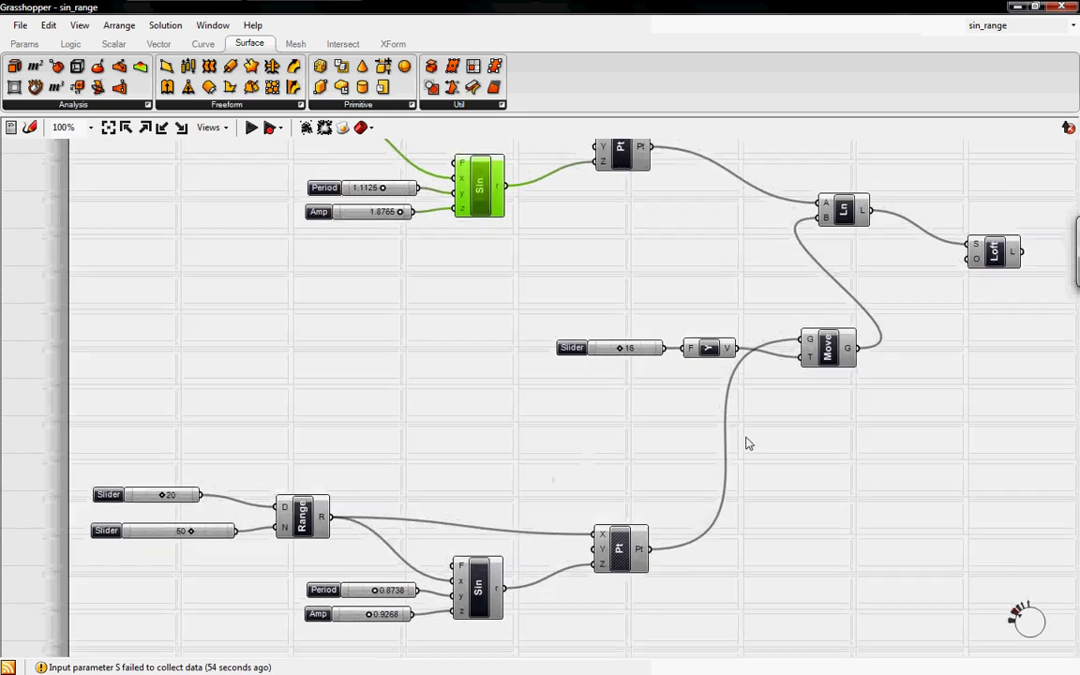
pyautogui.click(839, 356)
pyautogui.moveTo(764, 315); pyautogui.dragTo(755, 342, button='right')
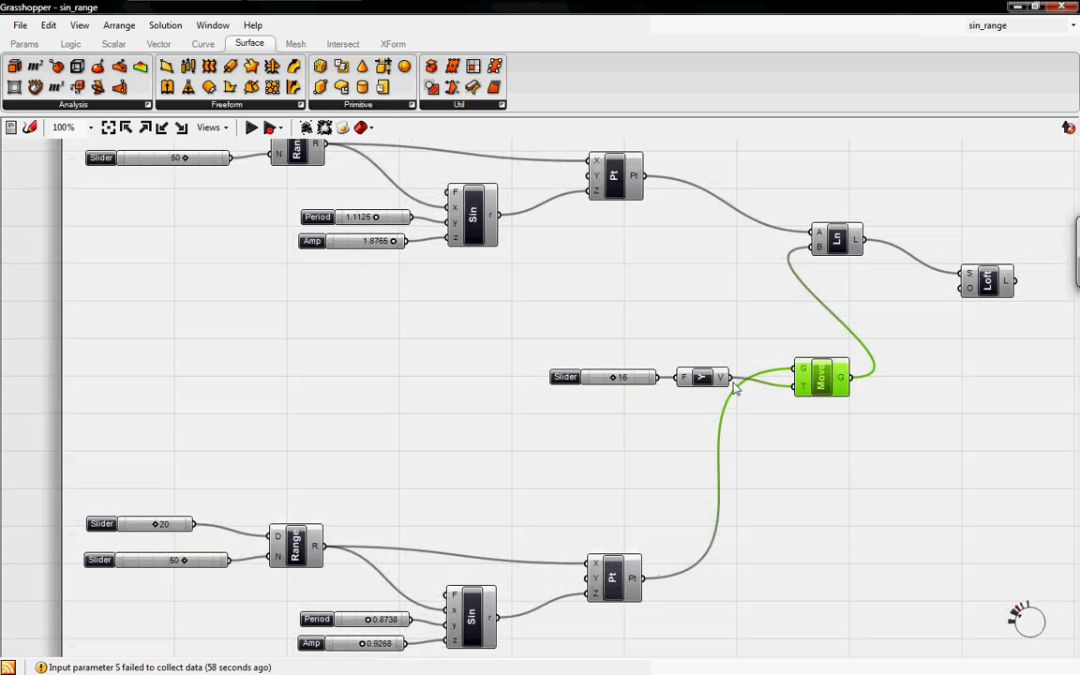
pyautogui.click(833, 240)
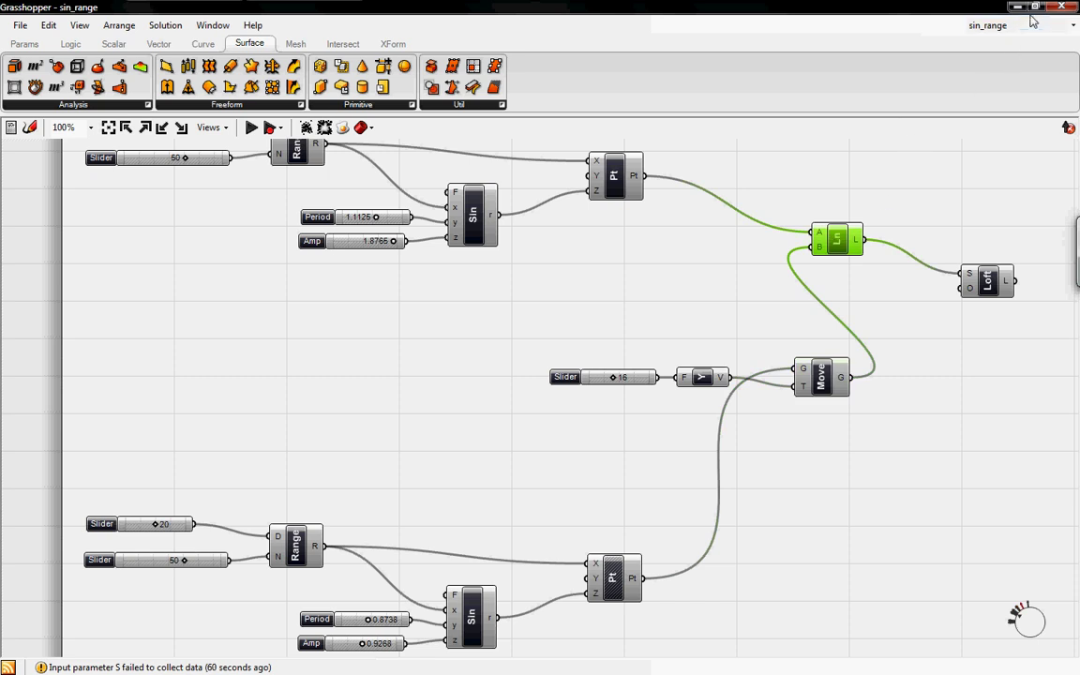
pyautogui.moveTo(861, 257); pyautogui.dragTo(810, 328, button='right')
pyautogui.click(969, 308)
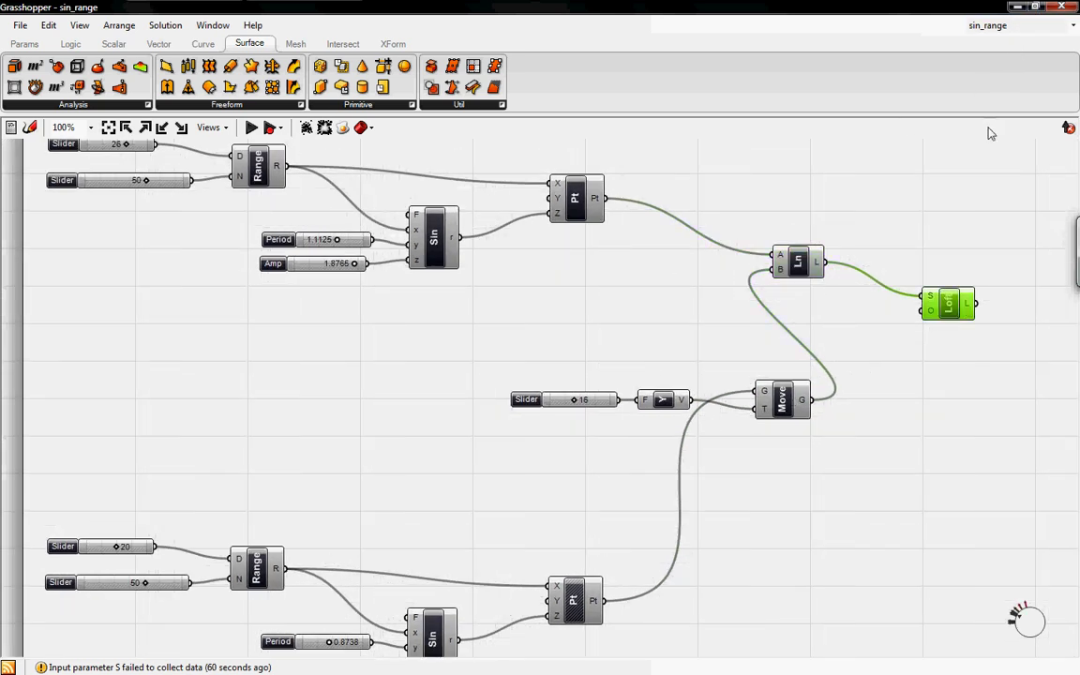
pyautogui.click(1033, 7)
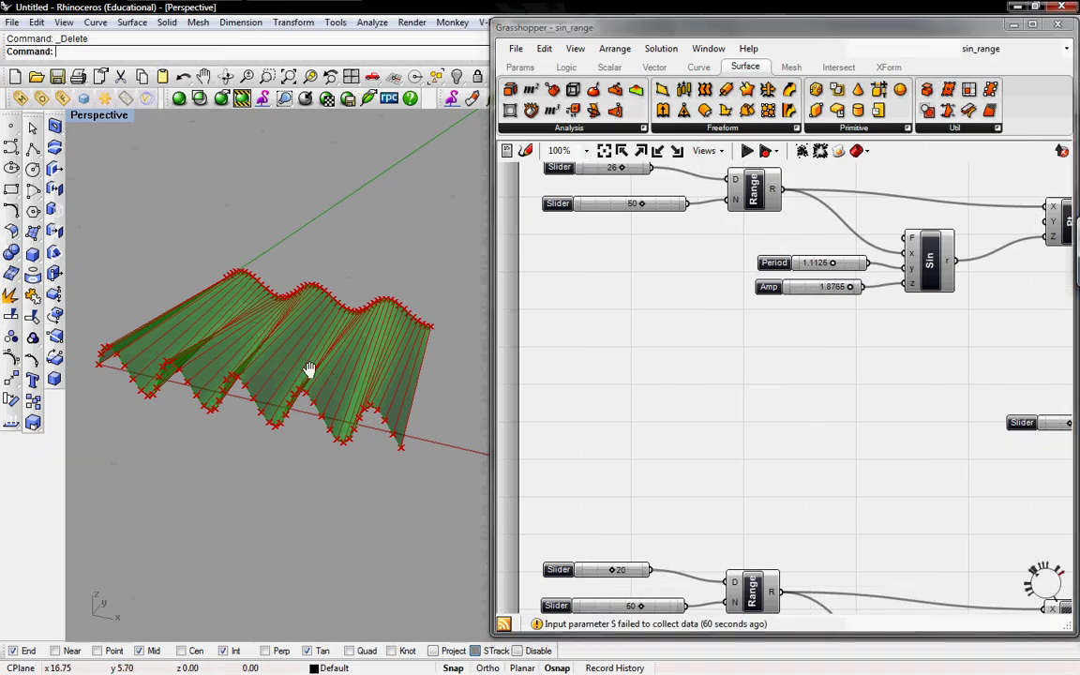
pyautogui.moveTo(308, 369)
pyautogui.mouseDown(button='right')
pyautogui.moveTo(269, 337)
pyautogui.moveTo(271, 313)
pyautogui.moveTo(293, 385)
pyautogui.moveTo(294, 354)
pyautogui.mouseUp(button='right')
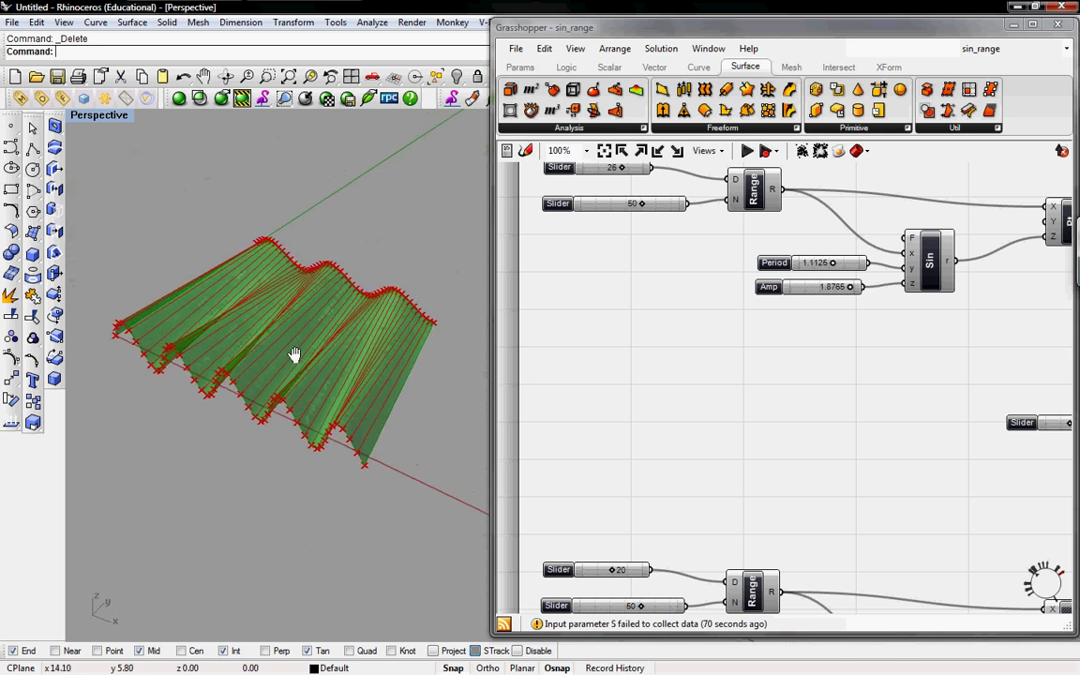